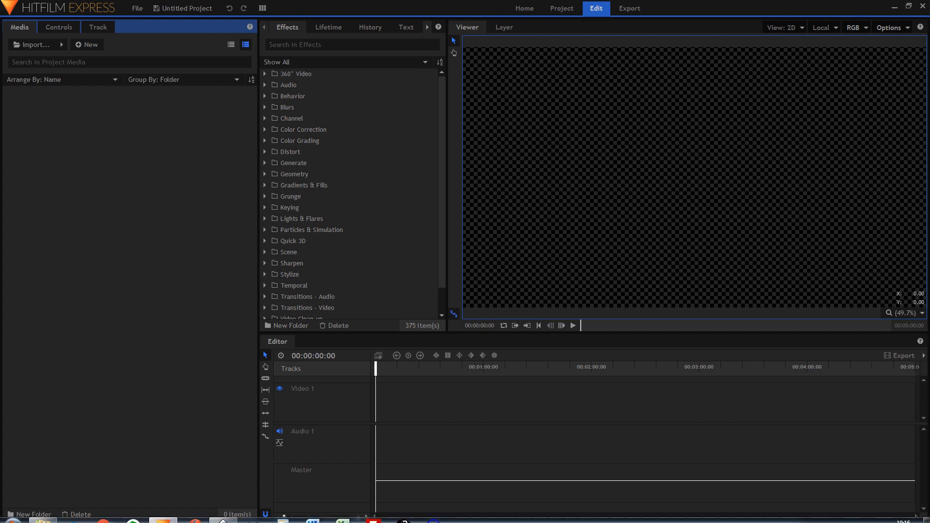
Import Carte.jpg and fleche.png from the Fichiers folder into the project media
click(162, 513)
click(414, 117)
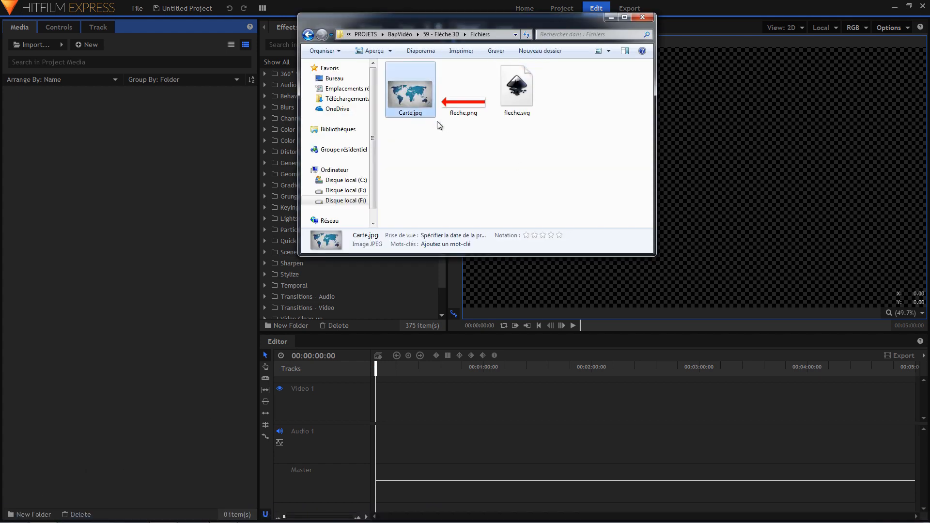
click(465, 107)
ctrl+click(415, 100)
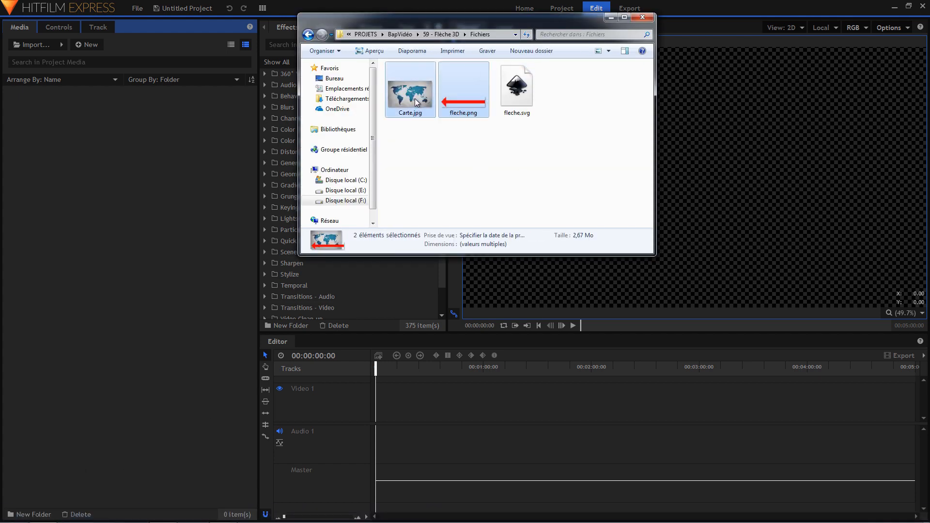
drag(415, 100, 68, 210)
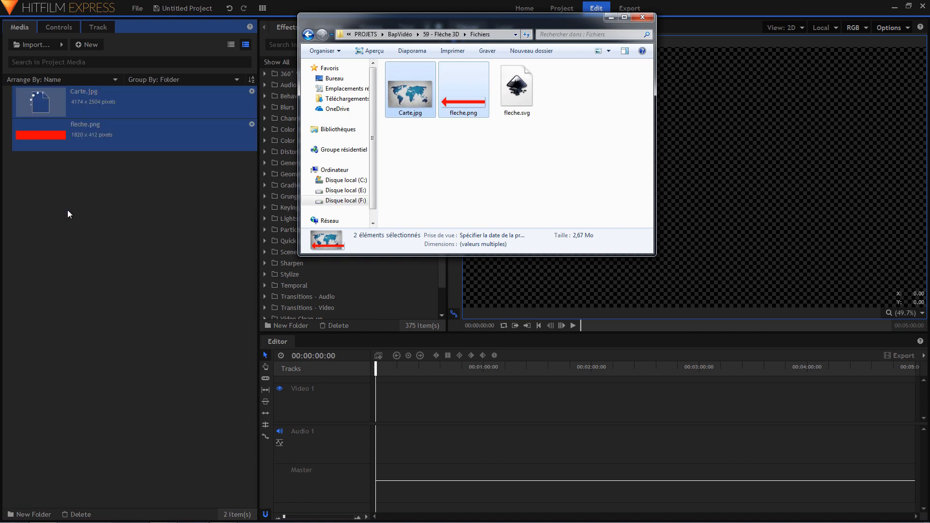
click(68, 210)
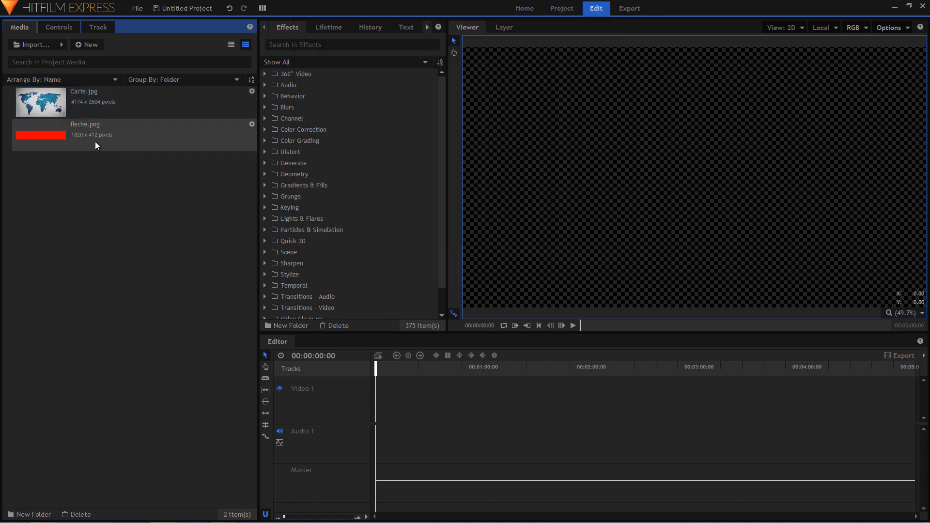
click(222, 515)
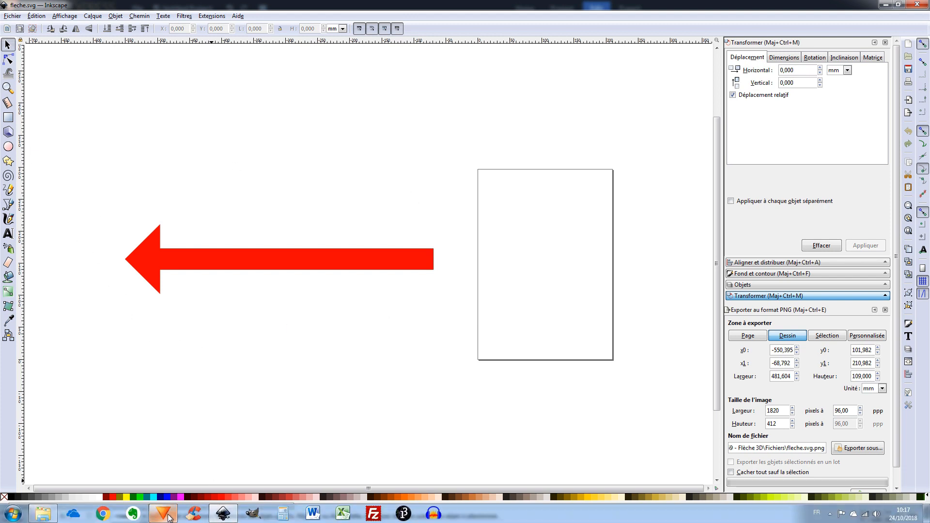
click(162, 514)
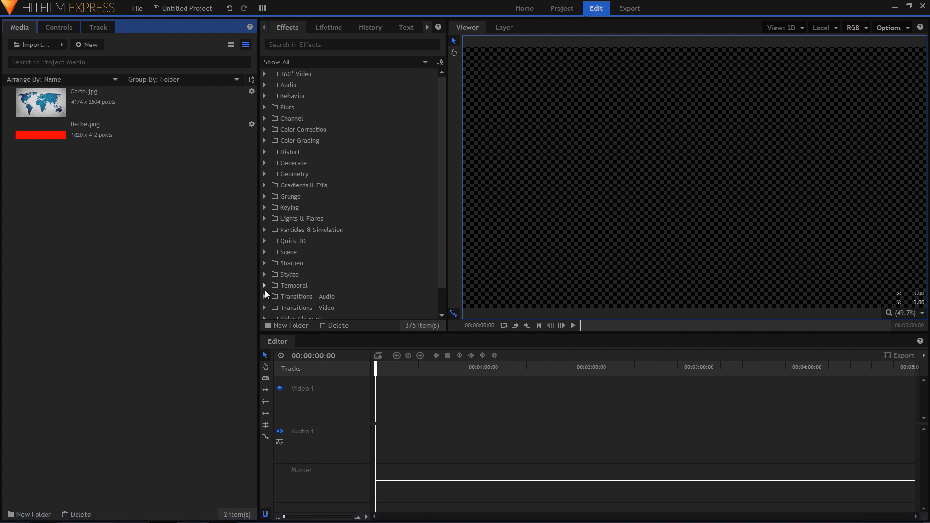
Make a composite shot from fleche.png, named fleche, with a width of 1920 and a height of 1080
click(87, 133)
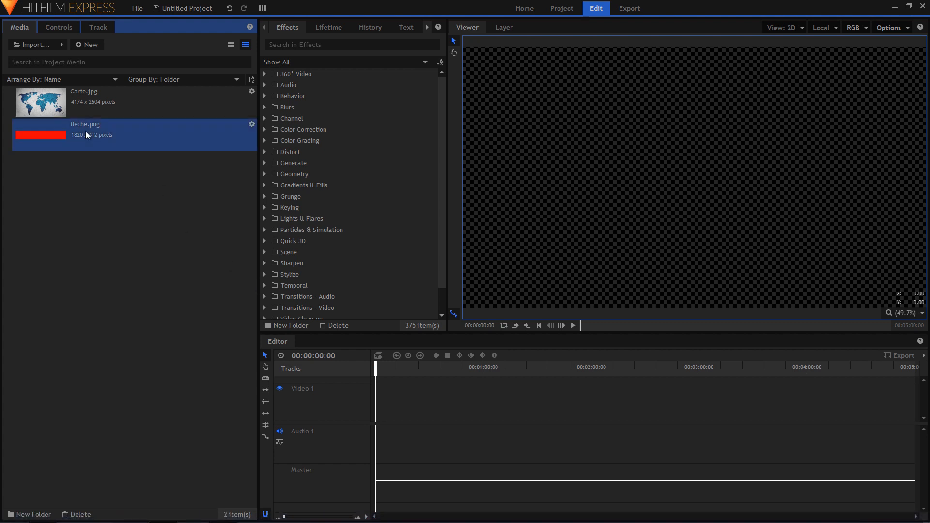
right_click(86, 131)
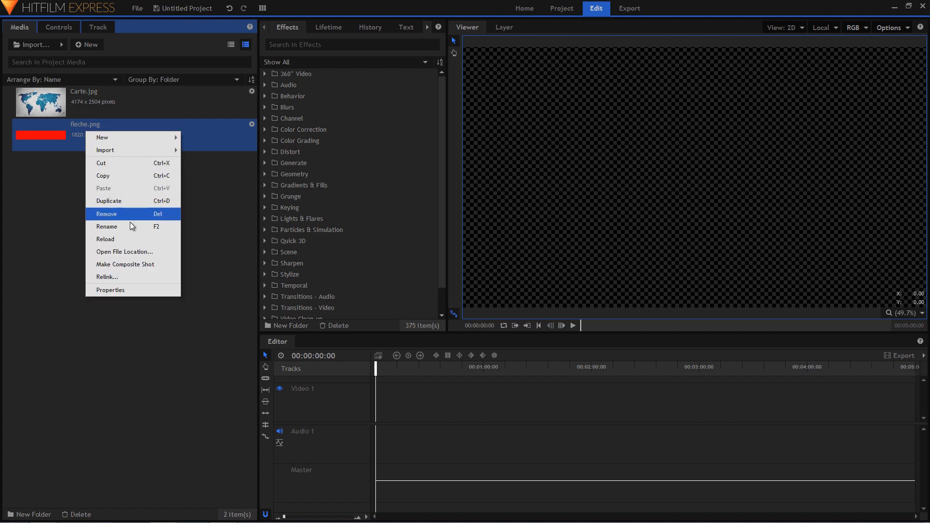
click(125, 265)
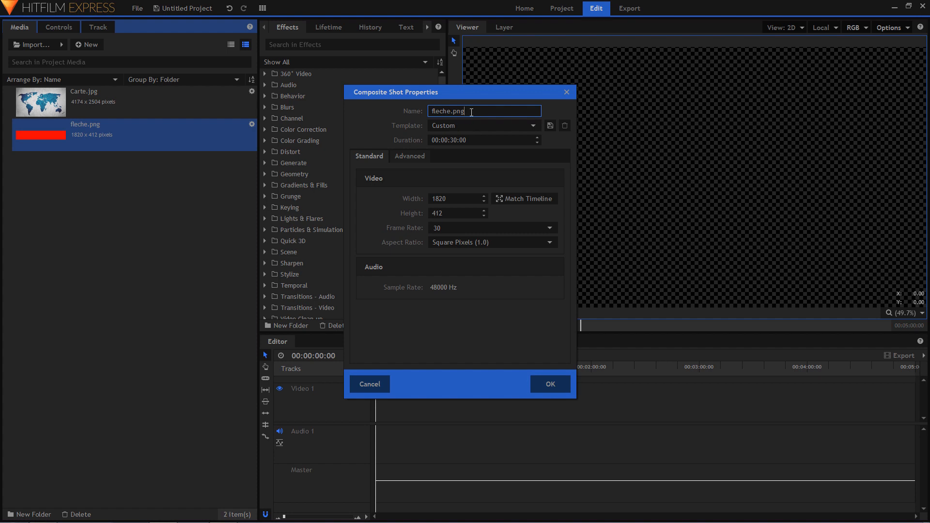
drag(465, 111, 451, 114)
key(BackSpace)
drag(448, 198, 398, 209)
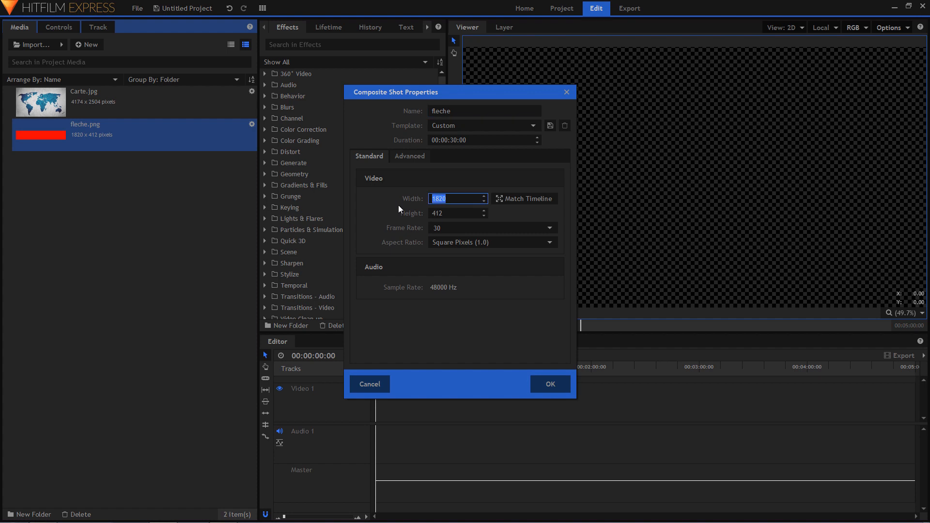
text(1920)
click(452, 213)
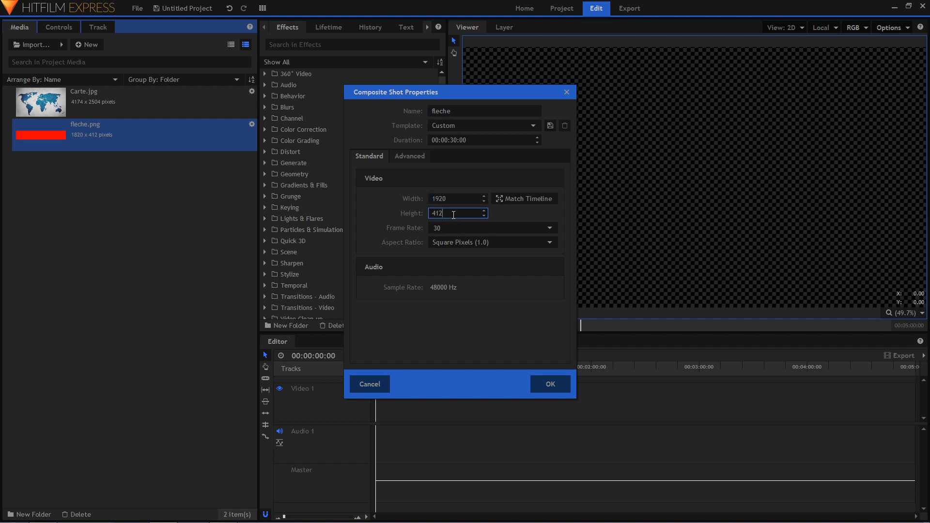
text(1080)
click(545, 386)
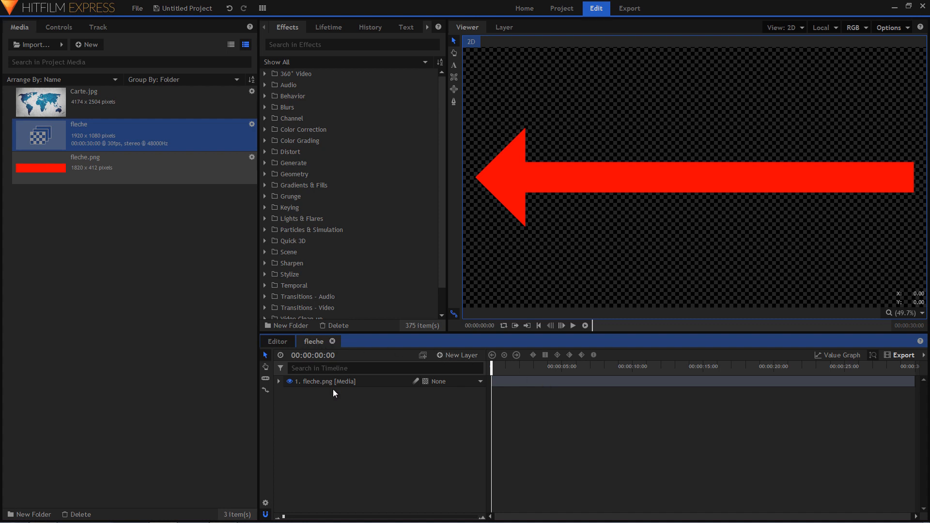
Keyframe the fleche.png layer's position at the start, with the arrow beyond the frame's right edge at X about 1899.6
click(278, 381)
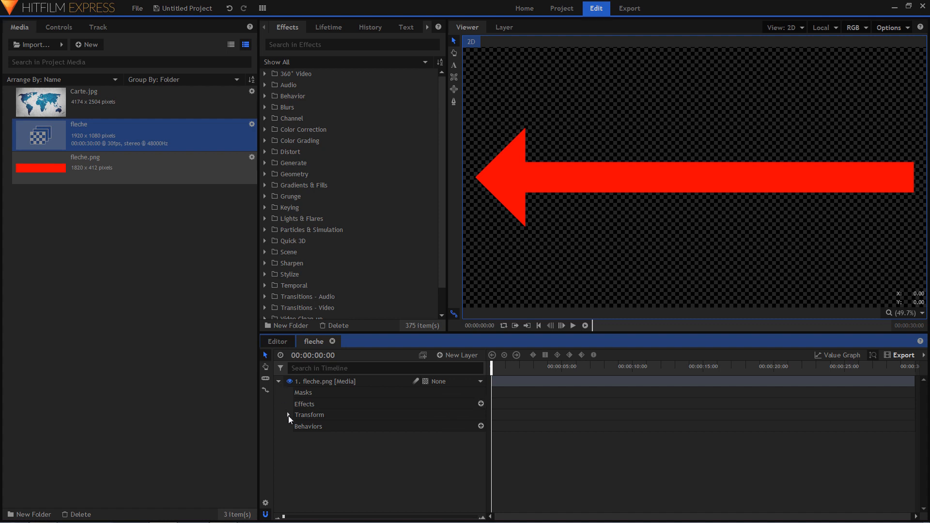
click(288, 415)
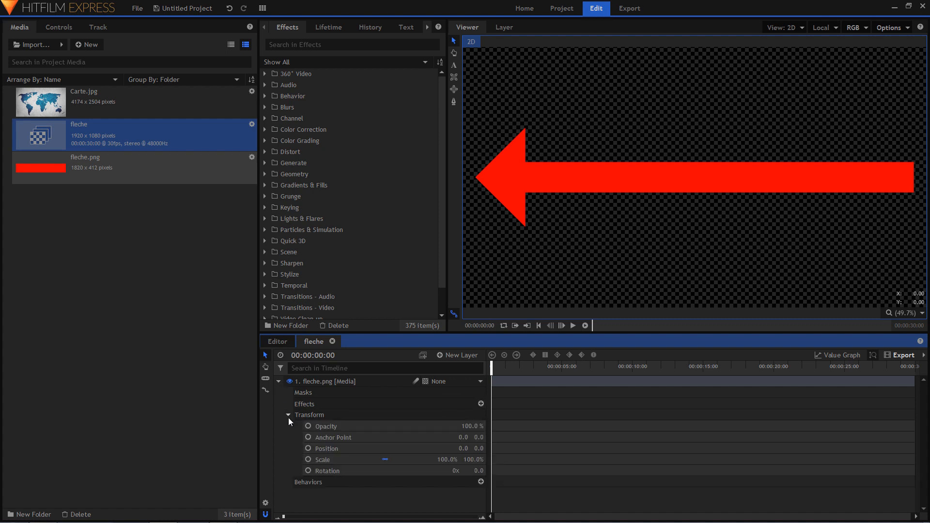
click(308, 449)
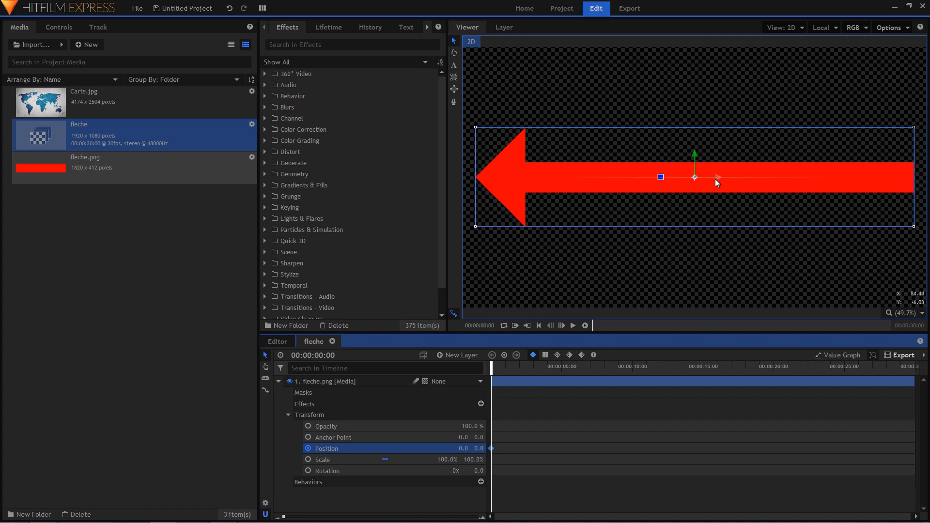
drag(715, 179, 929, 179)
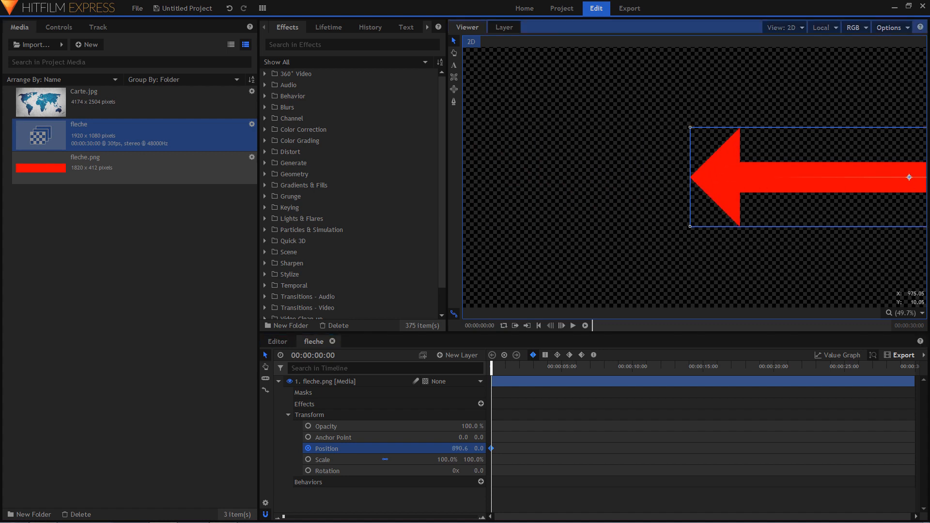
click(458, 449)
drag(458, 448, 507, 449)
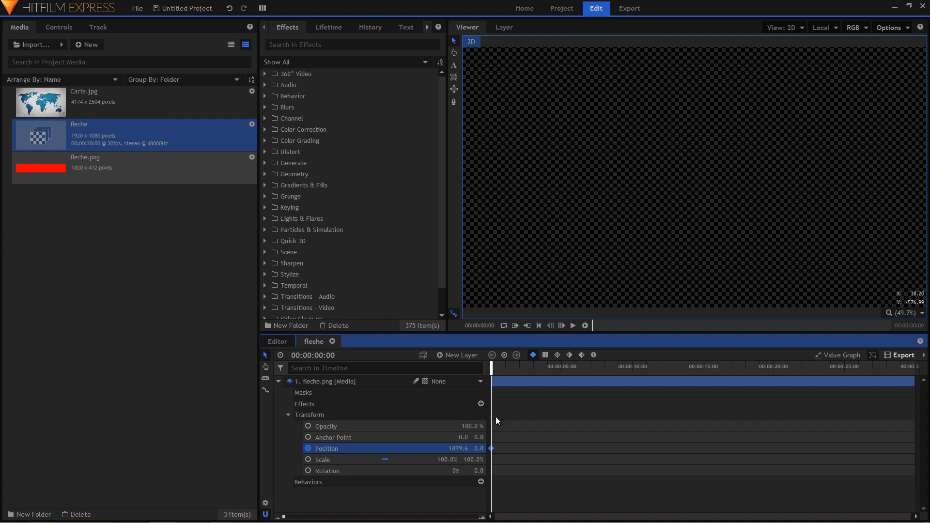
Add a position keyframe at 00:00:02:00 that moves the arrow out past the frame's left edge, and check the motion partway
drag(492, 366, 518, 376)
click(323, 356)
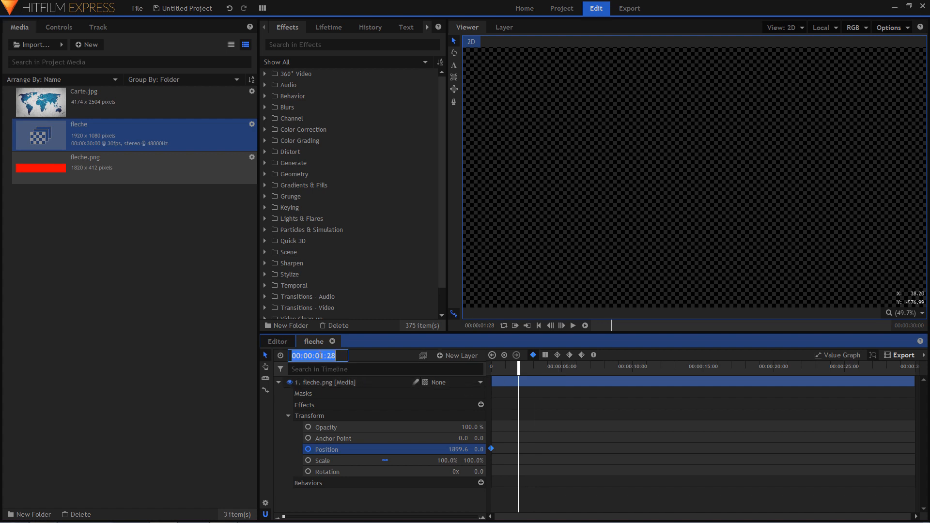
click(323, 356)
key(End)
key(shift+Left)
key(shift+Left)
text(00)
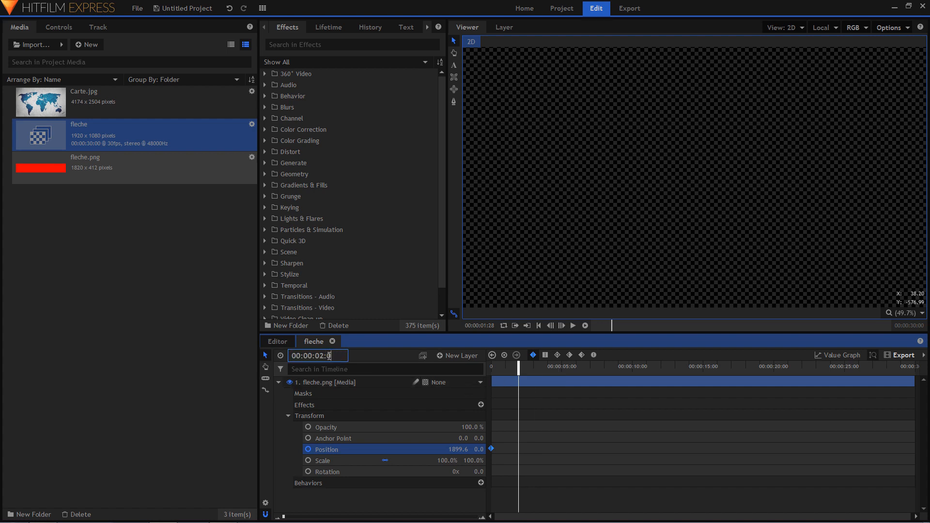
key(Return)
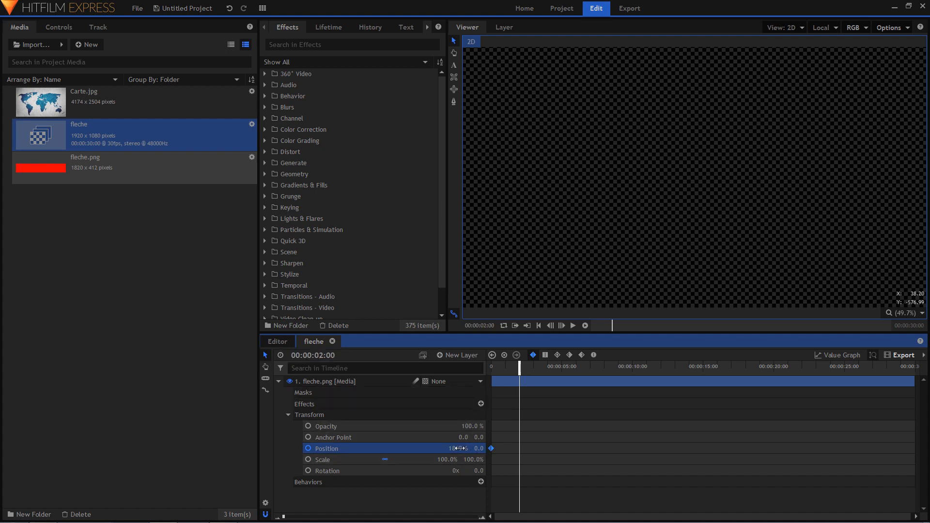
drag(459, 448, 397, 448)
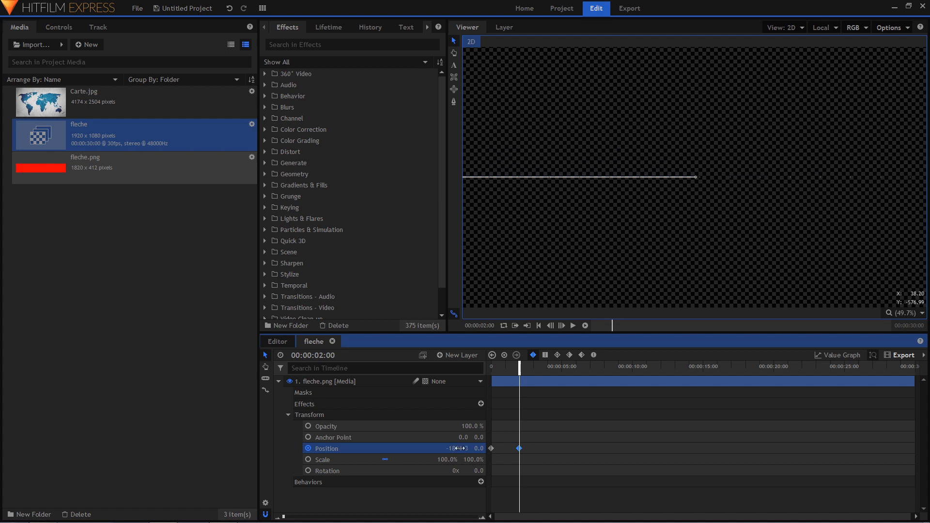
click(503, 365)
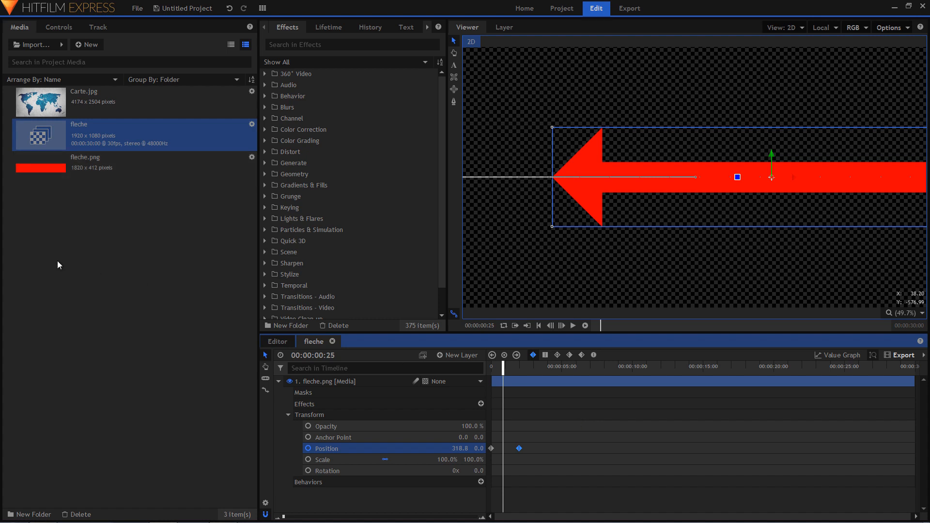
Create a new 1920 x 1080 composite shot named Animation
click(71, 277)
right_click(71, 272)
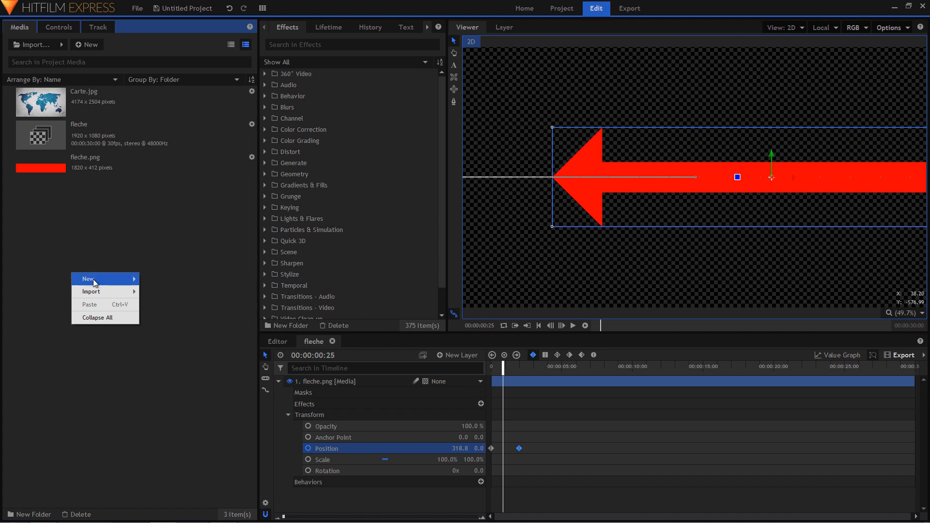
mouse_move(92, 277)
click(172, 282)
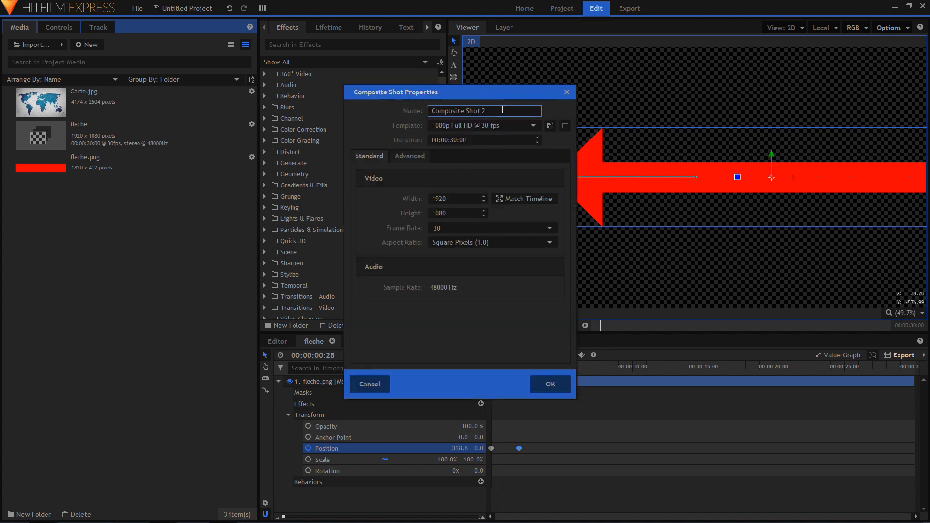
drag(486, 110, 403, 106)
text(Animation)
click(551, 385)
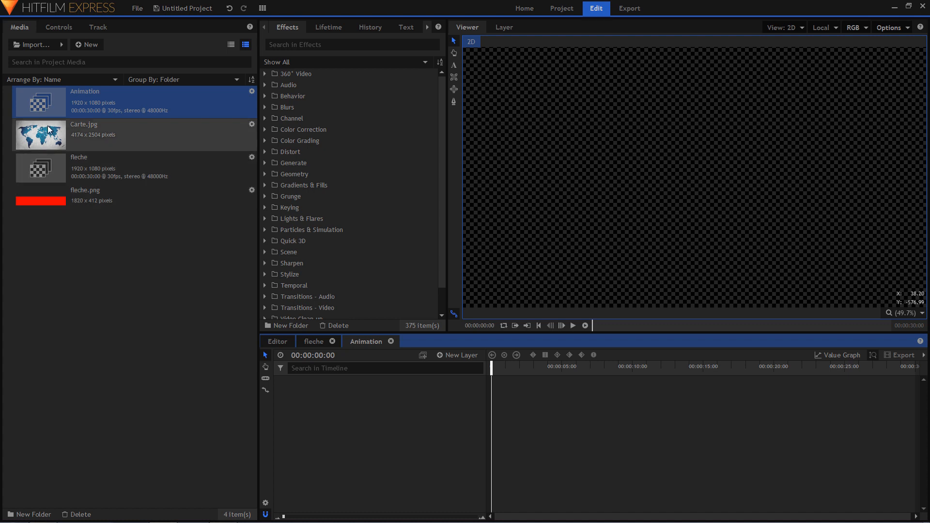
Add Carte.jpg to the Animation composite shot and convert it to a 3D plane, accepting the added camera
drag(48, 129, 347, 423)
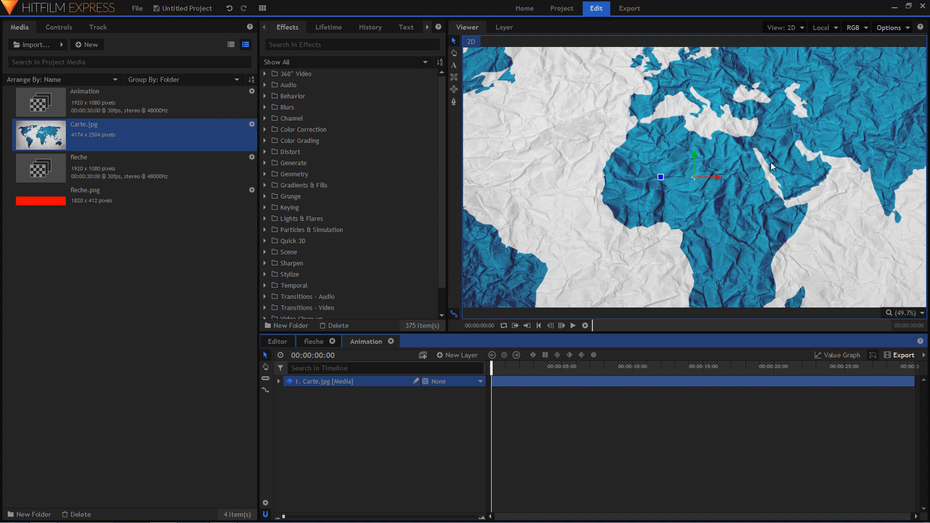
click(460, 357)
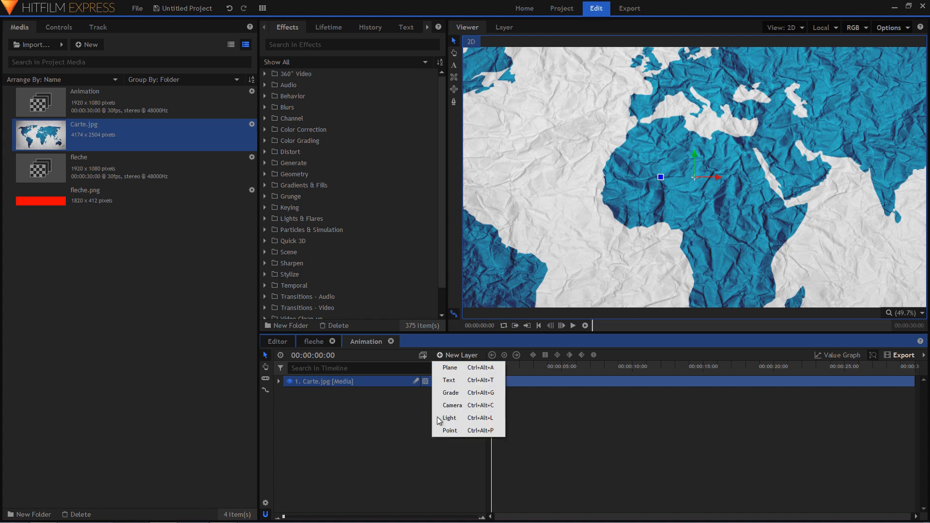
click(415, 418)
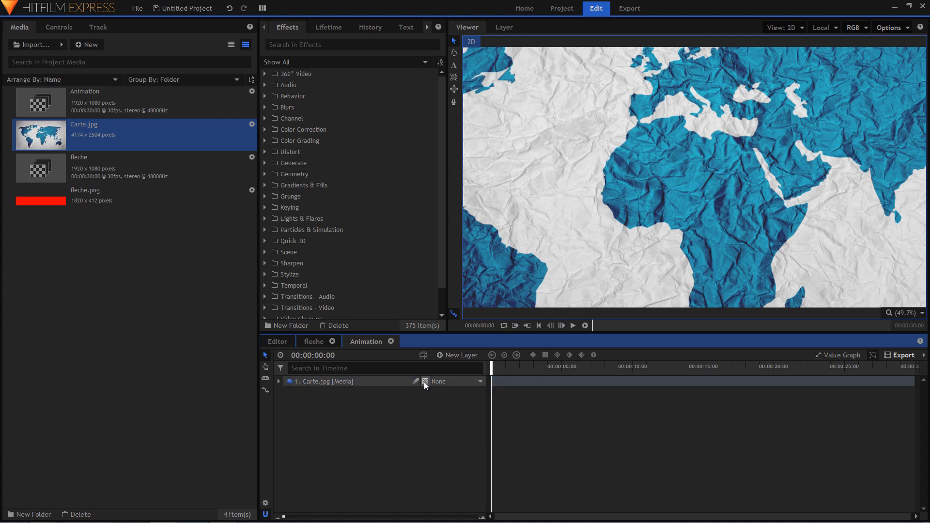
click(425, 382)
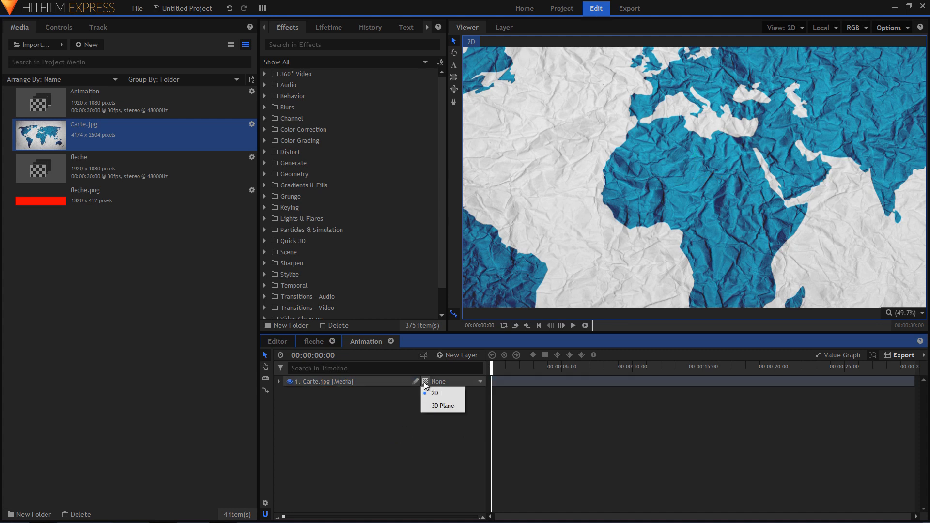
click(443, 406)
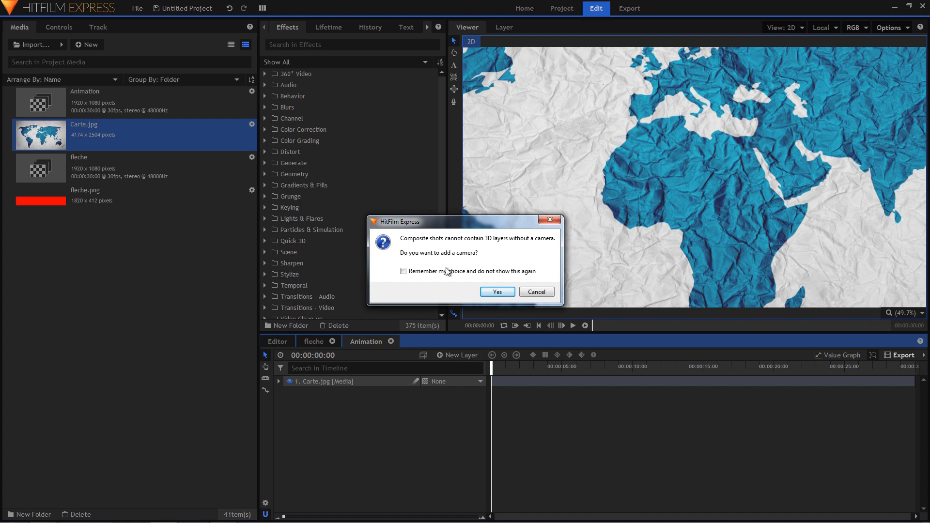
click(497, 292)
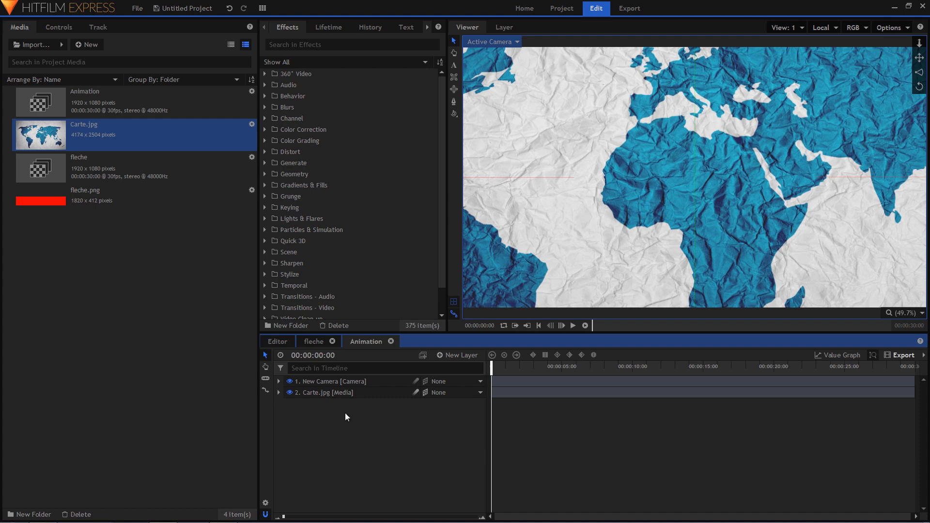
Place the fleche composite shot between the camera and Carte.jpg layers, and preview the arrow at 00:00:00:29
click(82, 173)
click(87, 192)
click(86, 172)
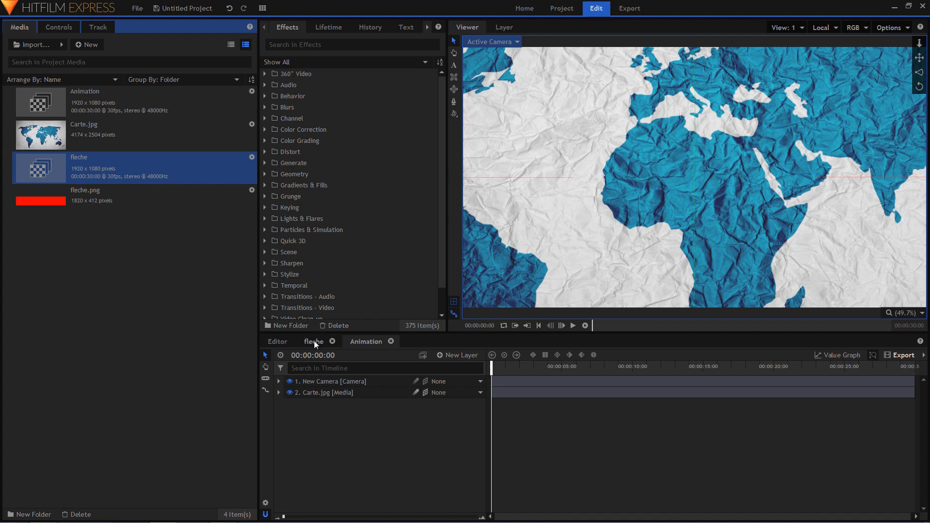
drag(88, 166, 324, 393)
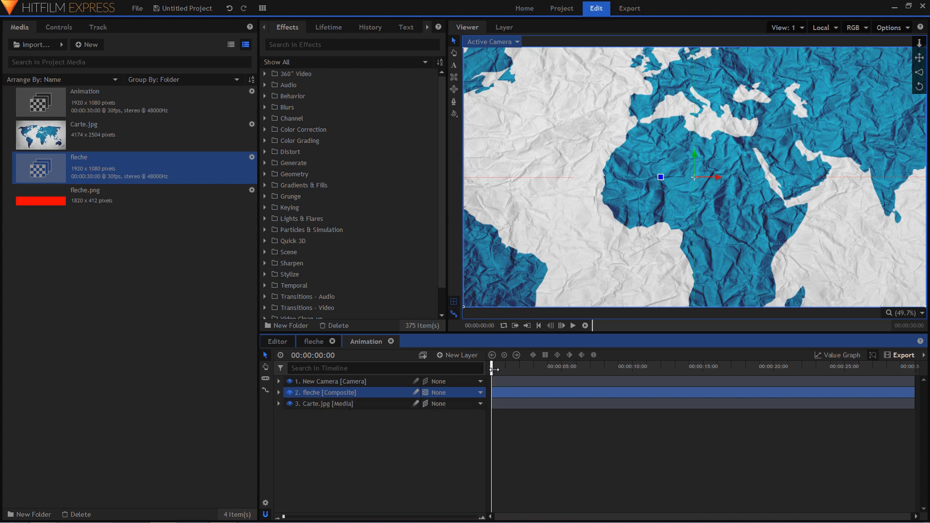
drag(494, 369, 506, 373)
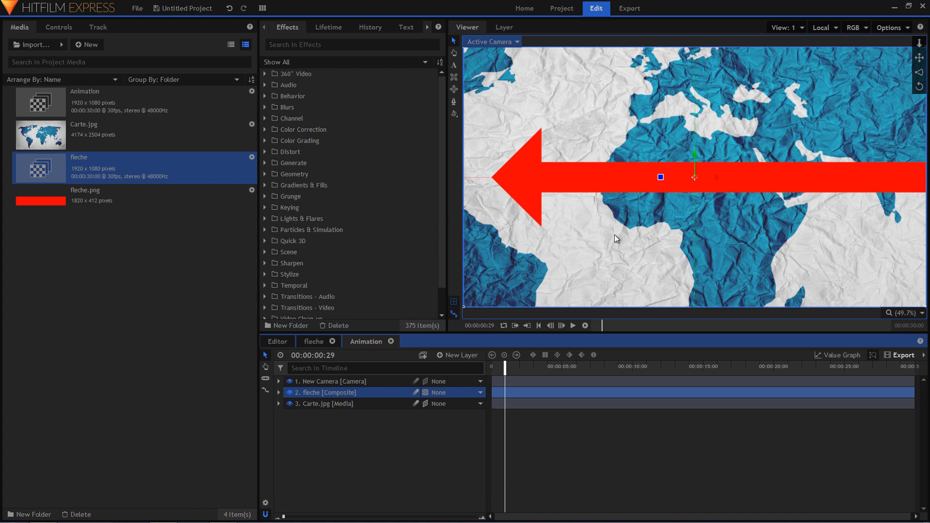
Find the Sphere effect and apply it to the fleche layer, previewing the result at 00:00:00:16
click(323, 45)
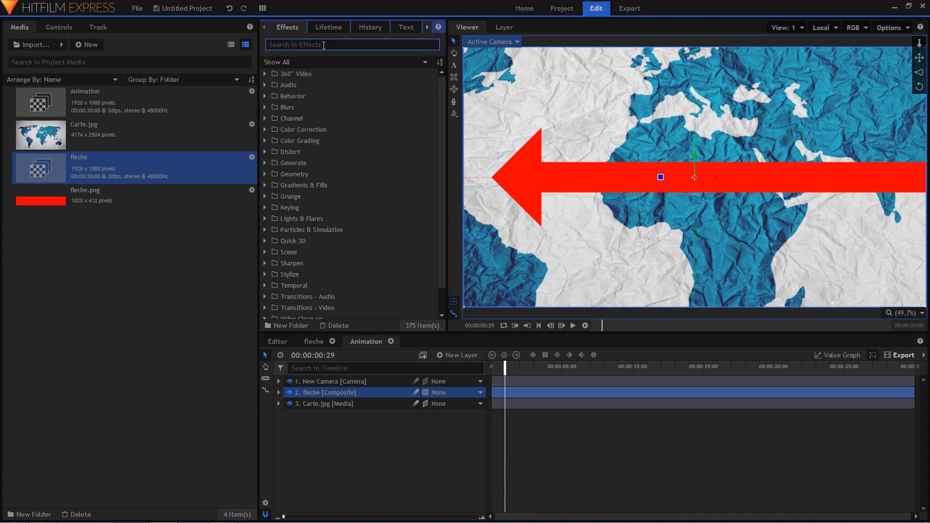
text(spher)
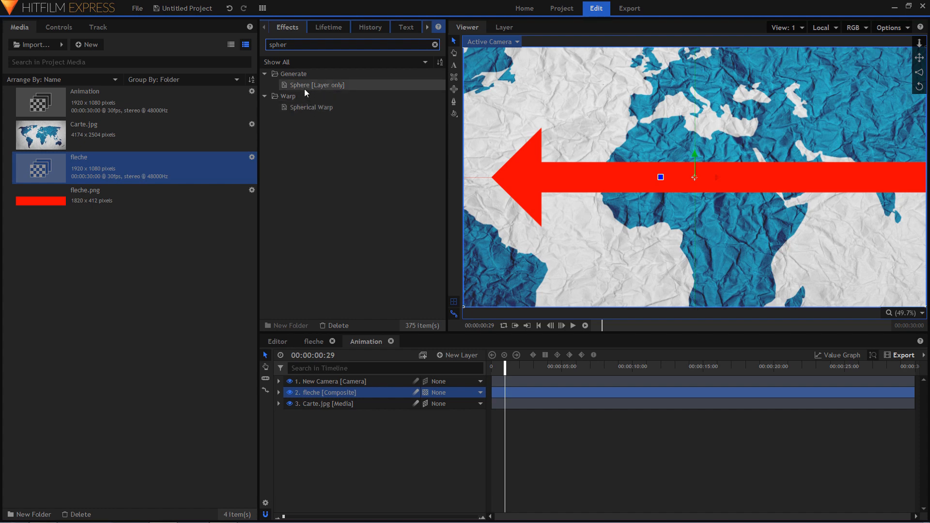
drag(297, 83, 311, 394)
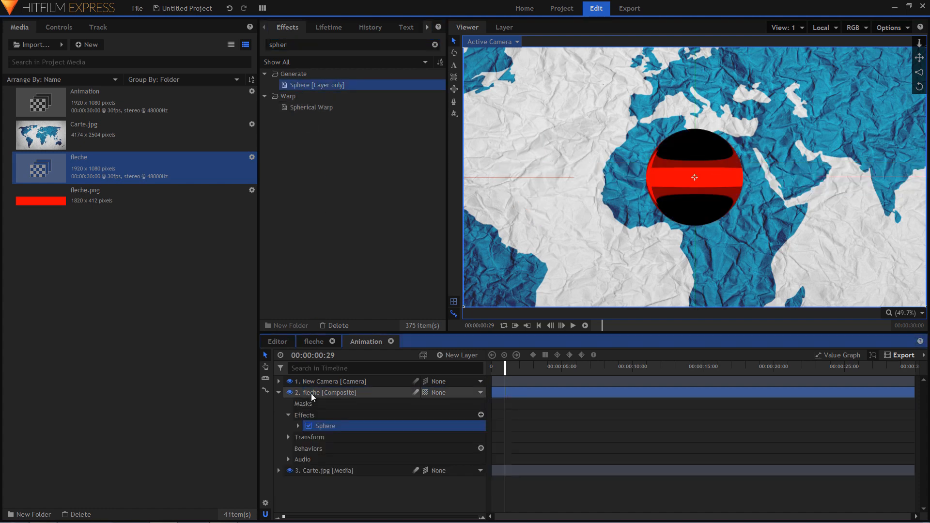
mouse_move(505, 372)
mouse_down()
mouse_move(490, 373)
mouse_move(499, 374)
mouse_up()
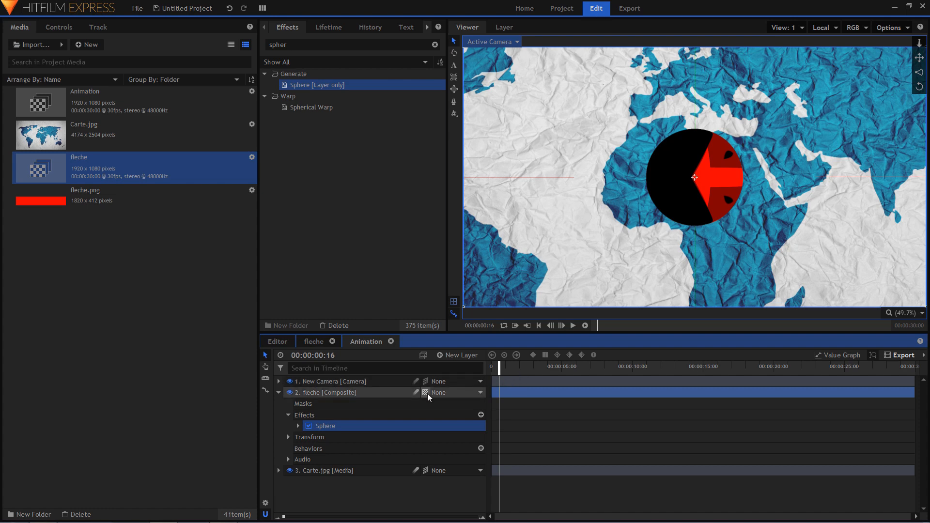
Add a new point layer to the Animation composite shot and name it Point 3D
click(458, 354)
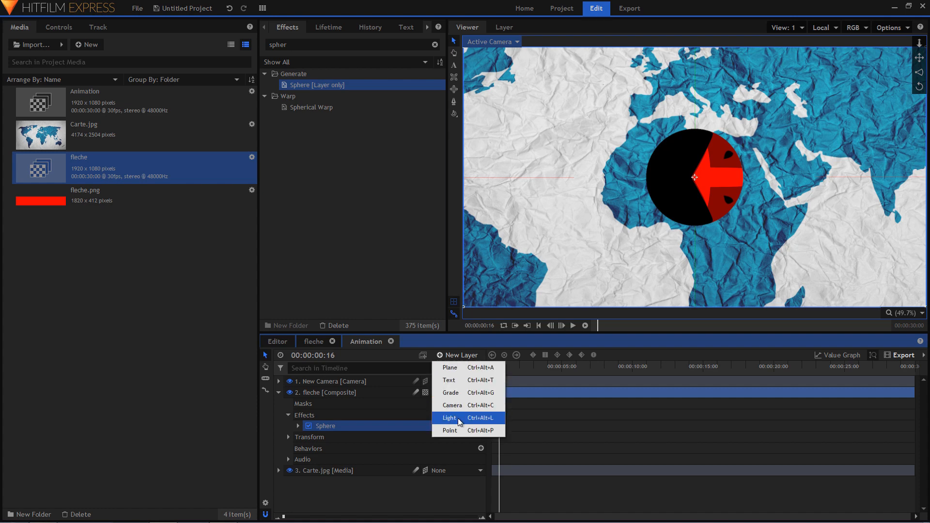
click(459, 431)
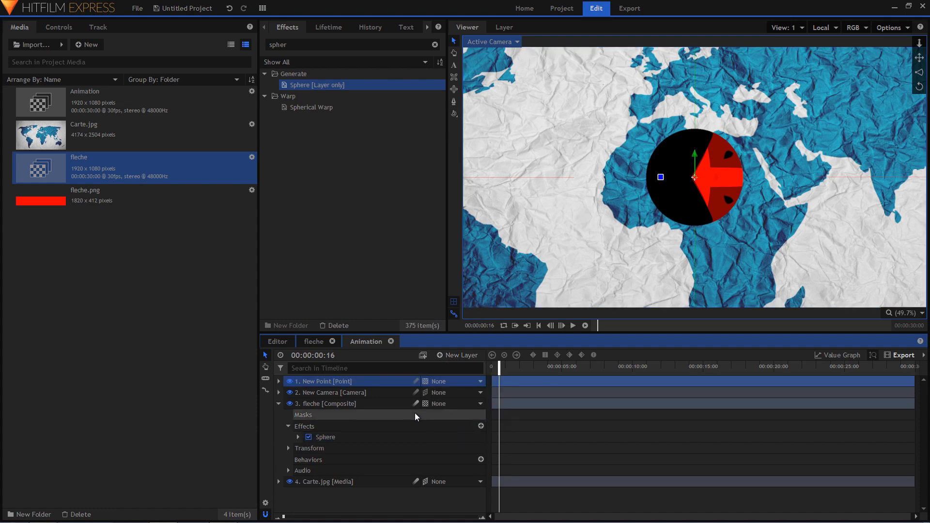
double_click(335, 381)
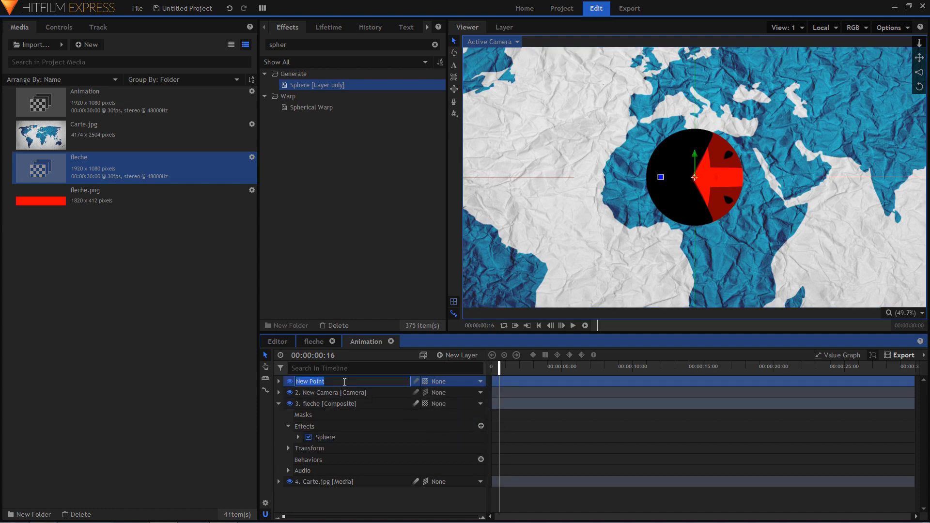
text(Point 3D)
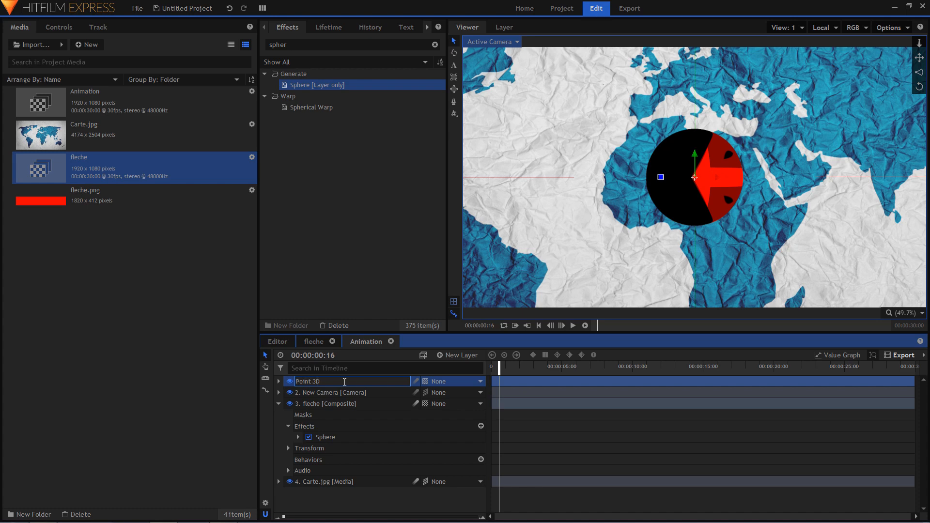
Make the fleche layer's Sphere effect take its position transform from the Point 3D layer
click(337, 438)
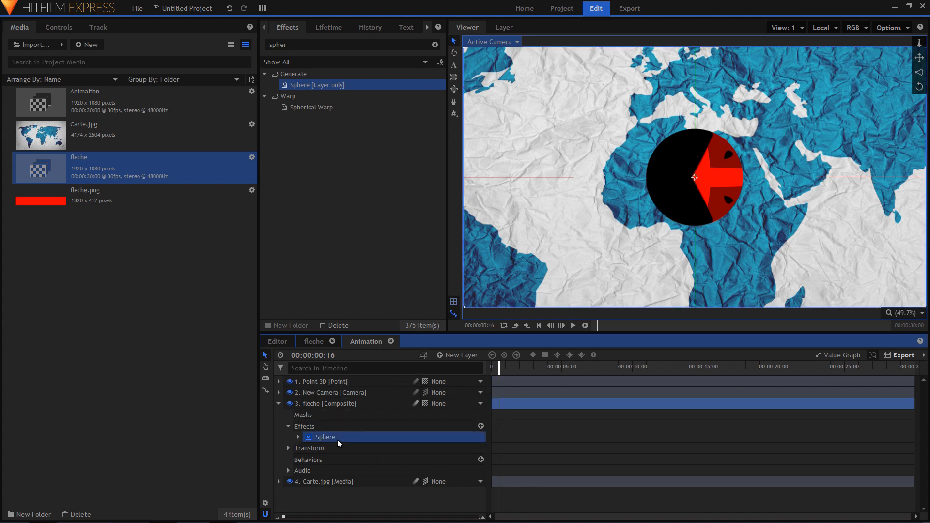
click(298, 438)
scroll(339, 450, down, 1)
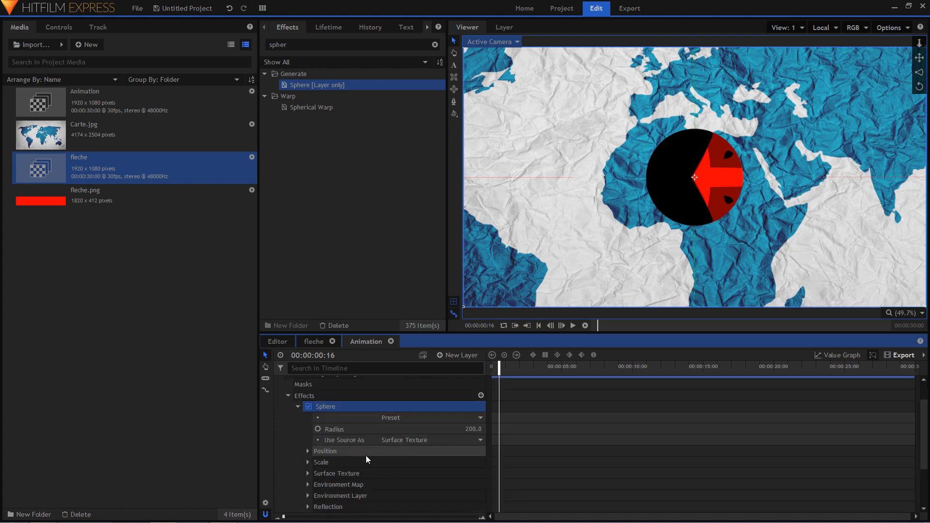
click(308, 452)
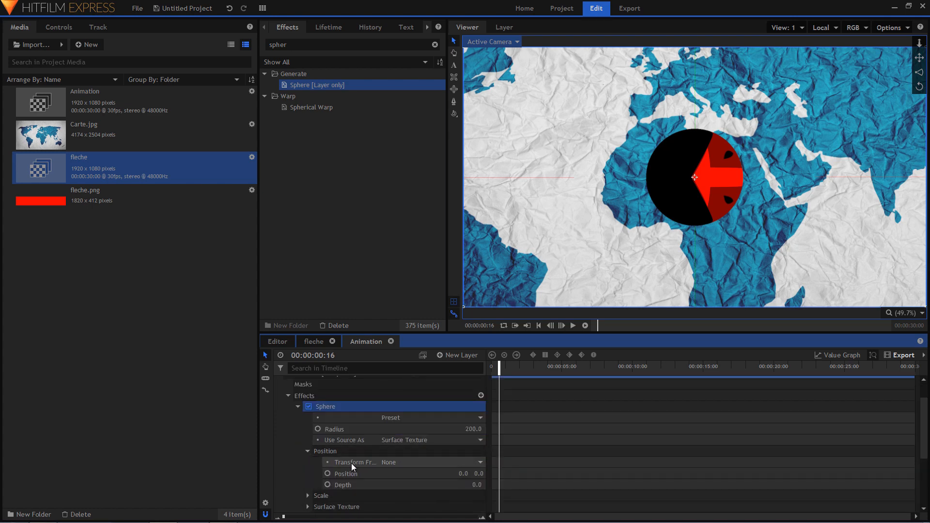
click(414, 461)
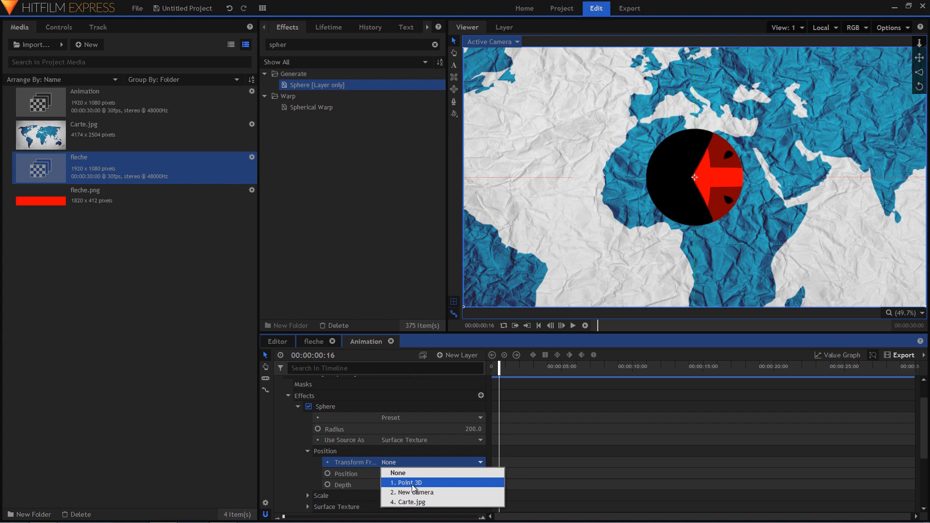
click(412, 484)
click(319, 451)
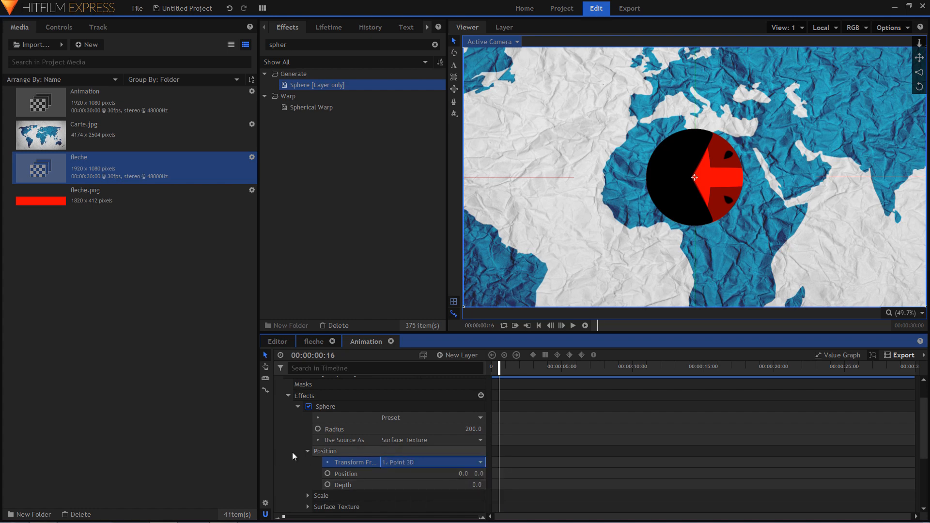
Convert the Point 3D layer to a 3D plane
scroll(417, 492, up, 2)
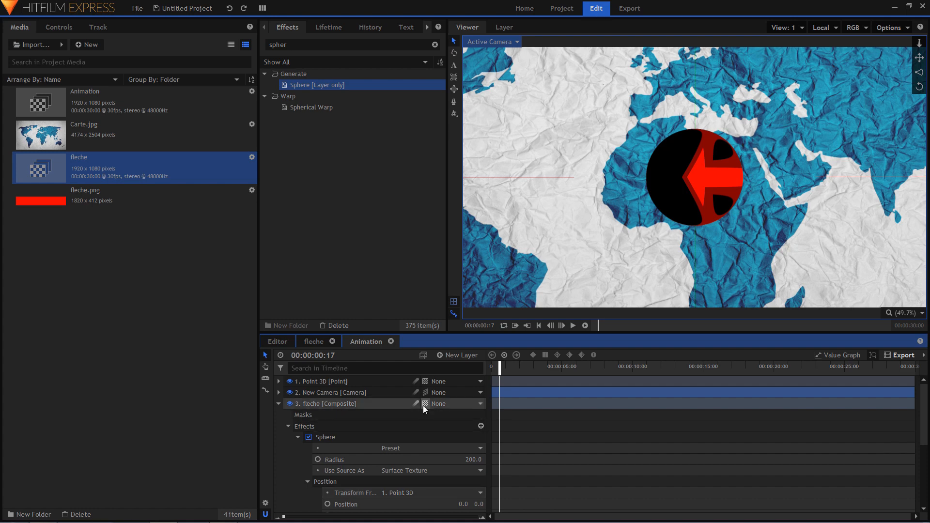
click(428, 383)
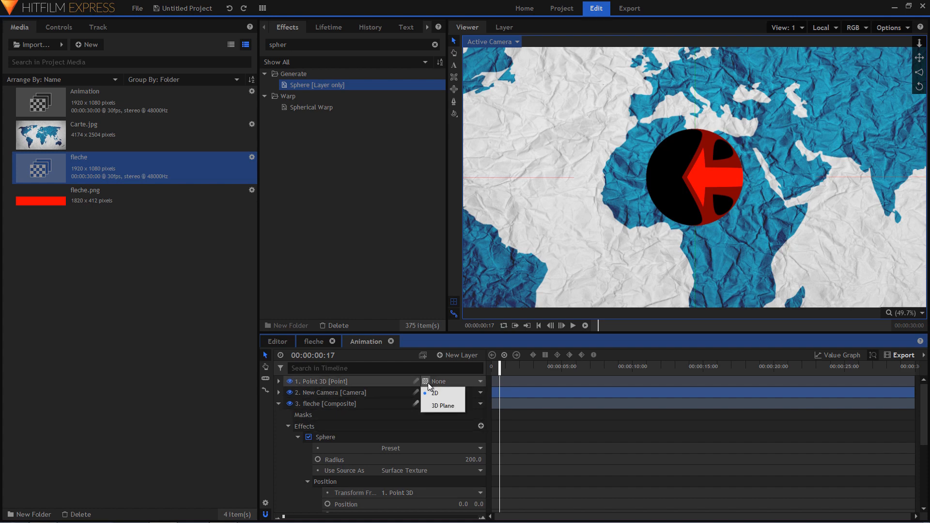
click(442, 406)
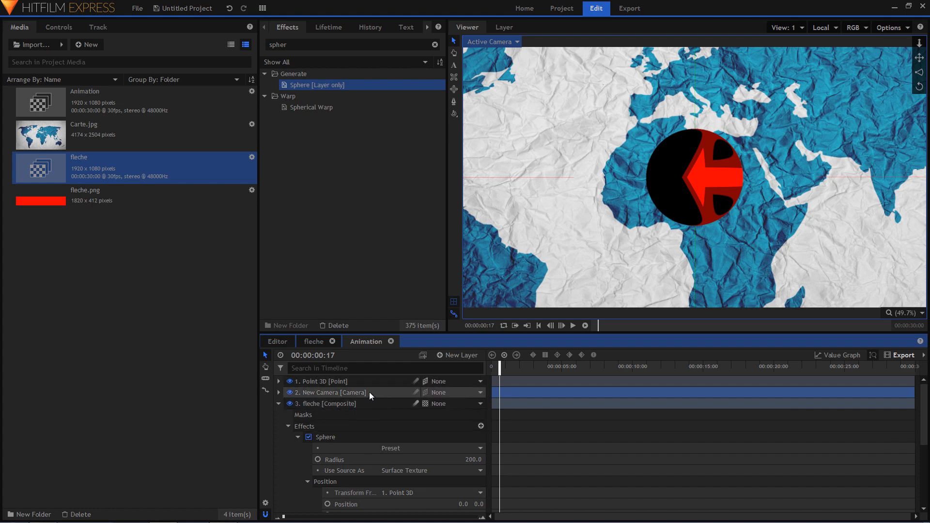
Tilt the camera to an X rotation of -23 and move it to position 0, -742, 1838.6, previewing at 00:00:01:08
click(278, 393)
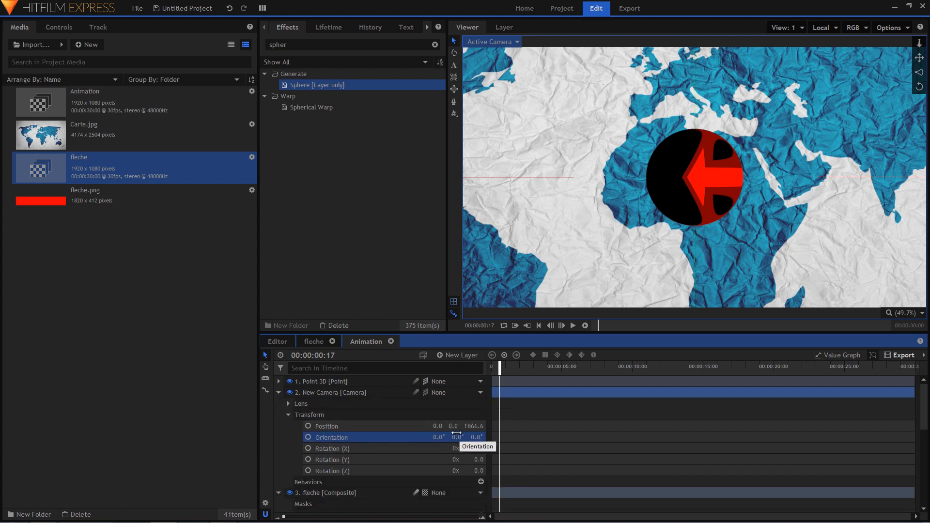
drag(437, 438, 437, 437)
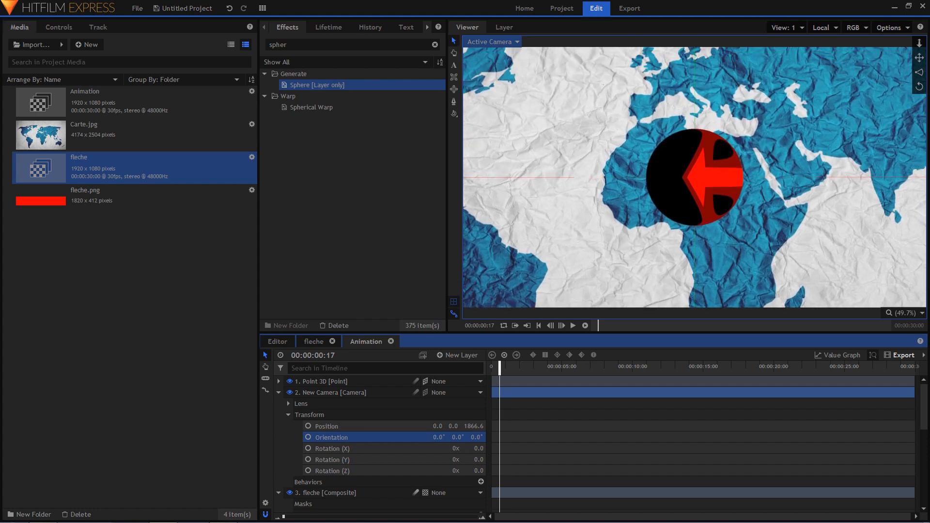
click(480, 448)
drag(480, 449, 454, 426)
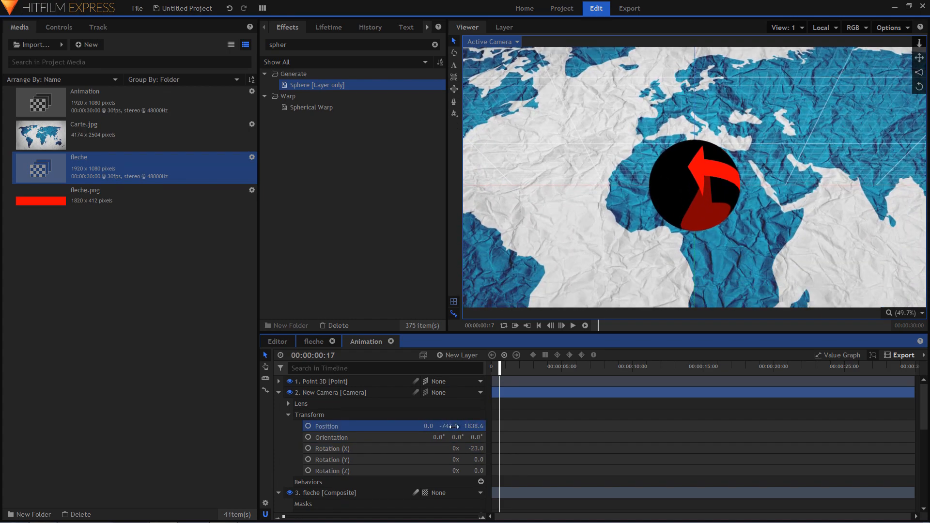
mouse_move(503, 371)
mouse_down()
mouse_move(495, 372)
mouse_move(519, 373)
mouse_move(500, 386)
mouse_move(510, 385)
mouse_up()
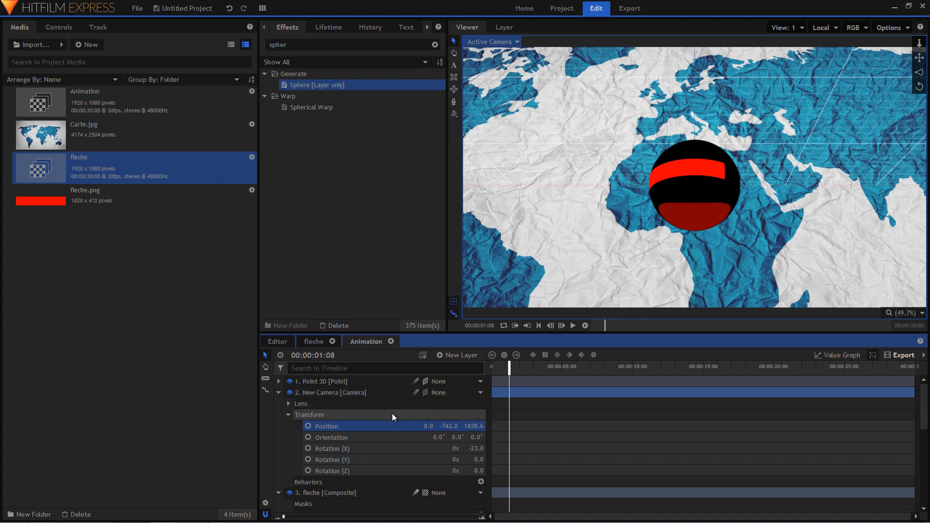
Set Carte.jpg as the Sphere effect's environment layer on fleche and preview the arrow at 00:00:00:12
scroll(385, 412, down, 4)
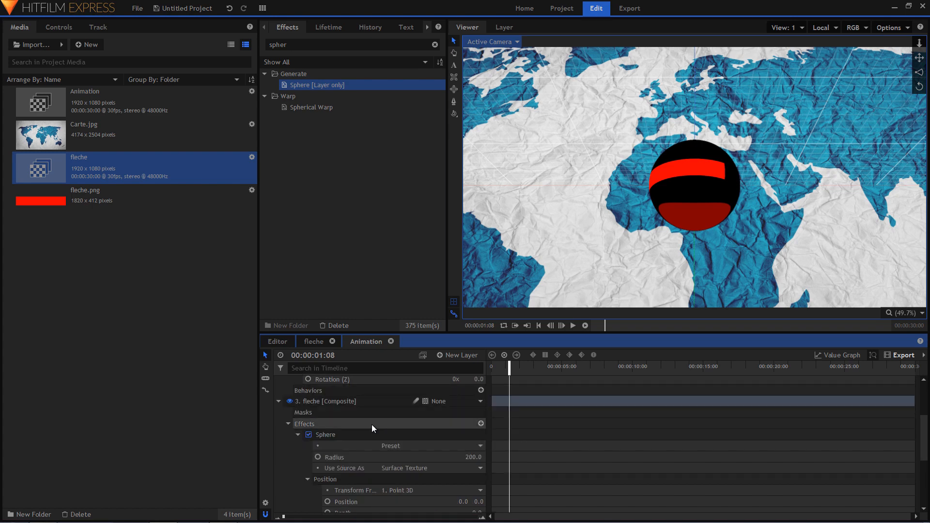
click(333, 432)
scroll(368, 433, down, 4)
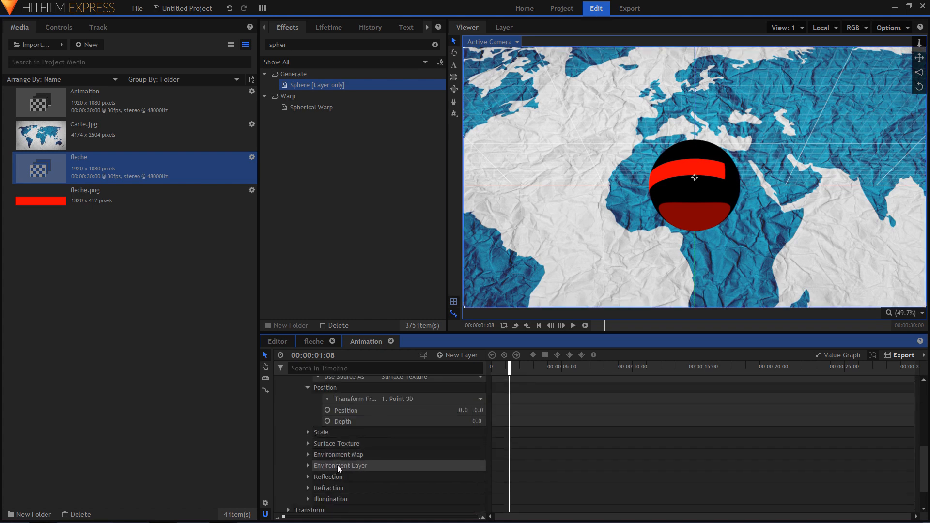
click(308, 465)
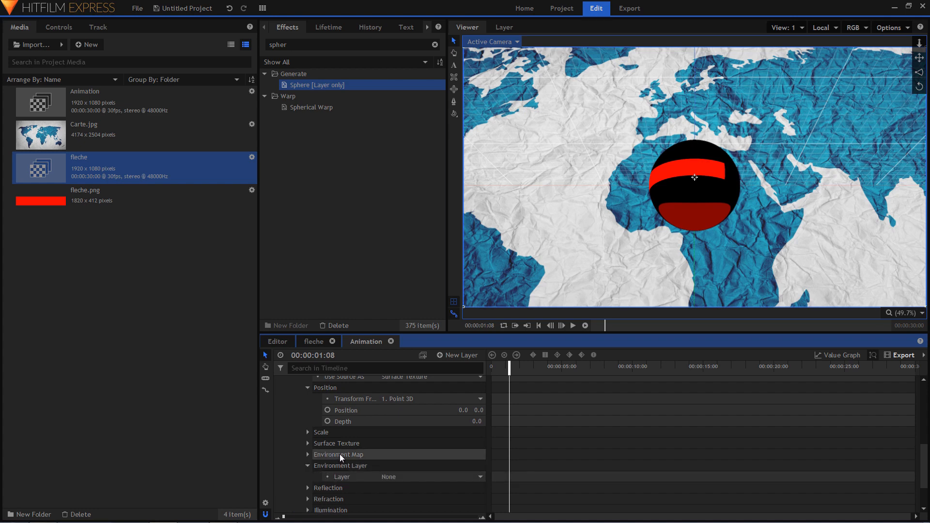
click(307, 454)
scroll(362, 464, down, 1)
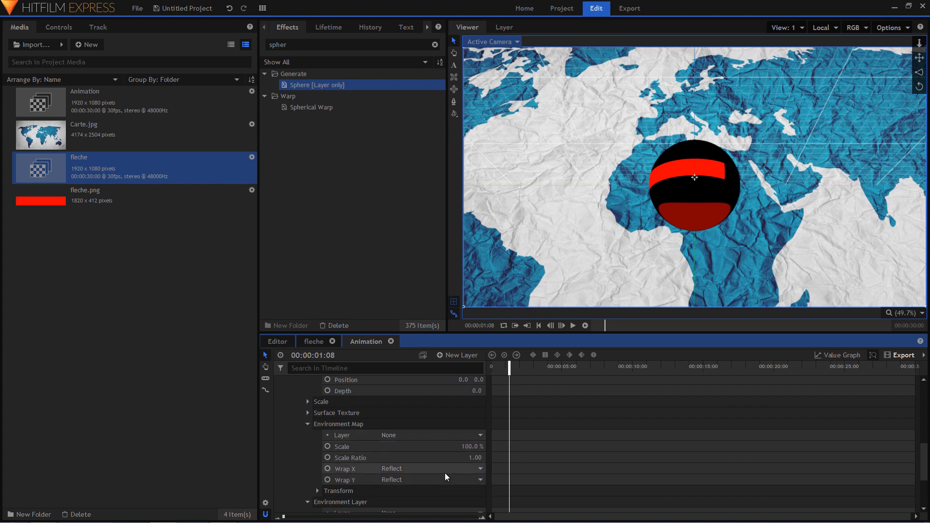
click(309, 424)
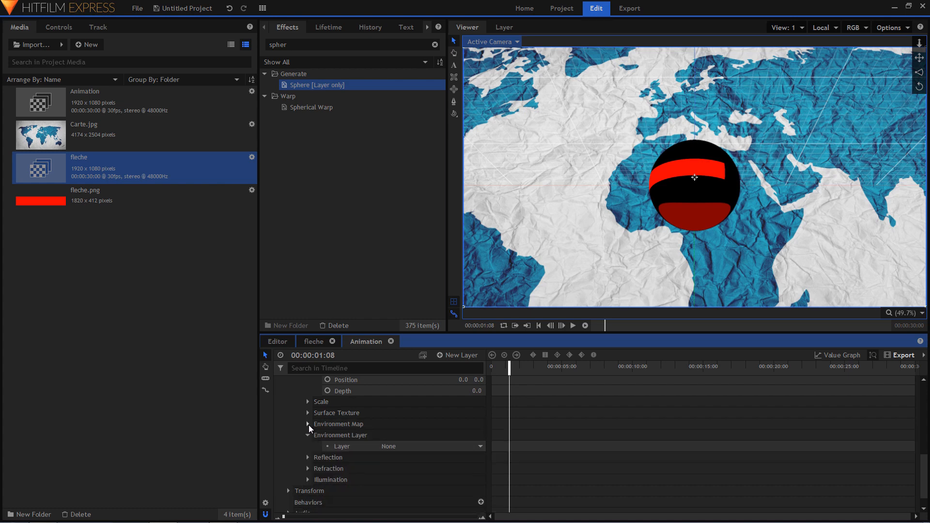
click(420, 445)
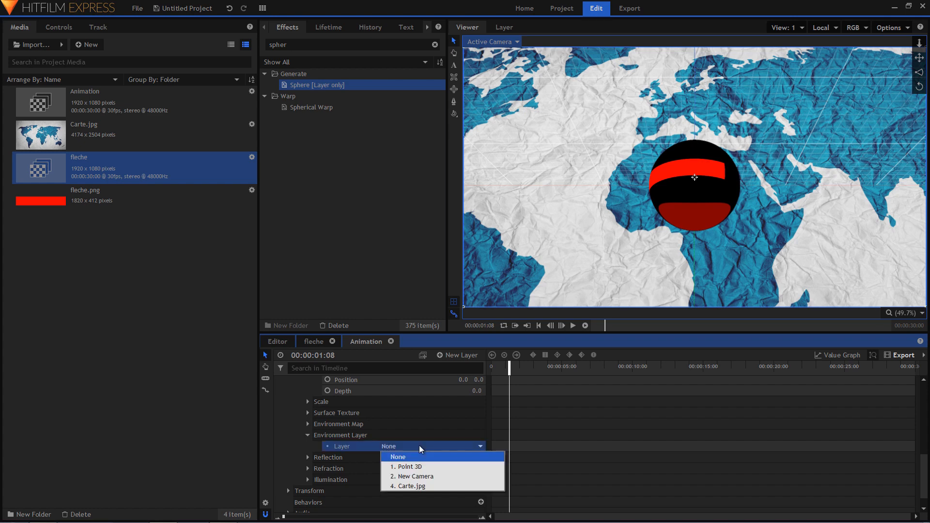
click(420, 487)
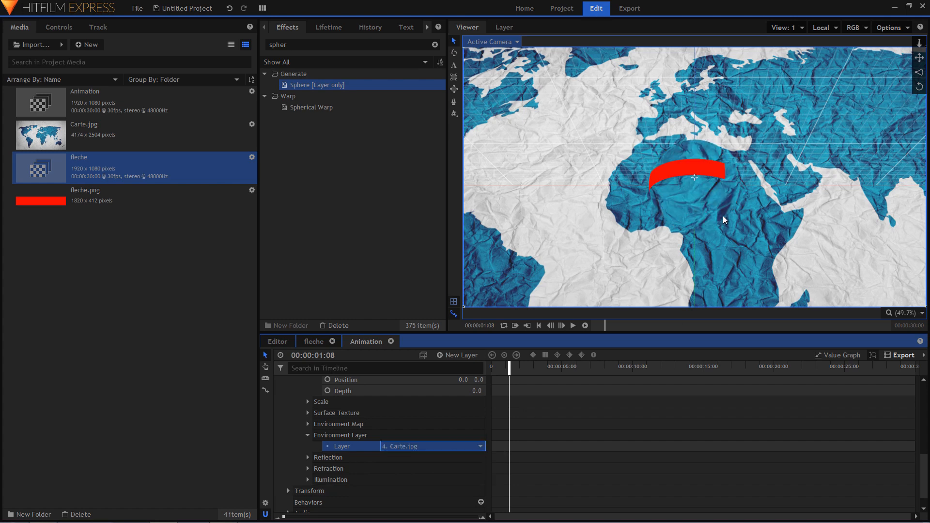
drag(509, 367, 497, 367)
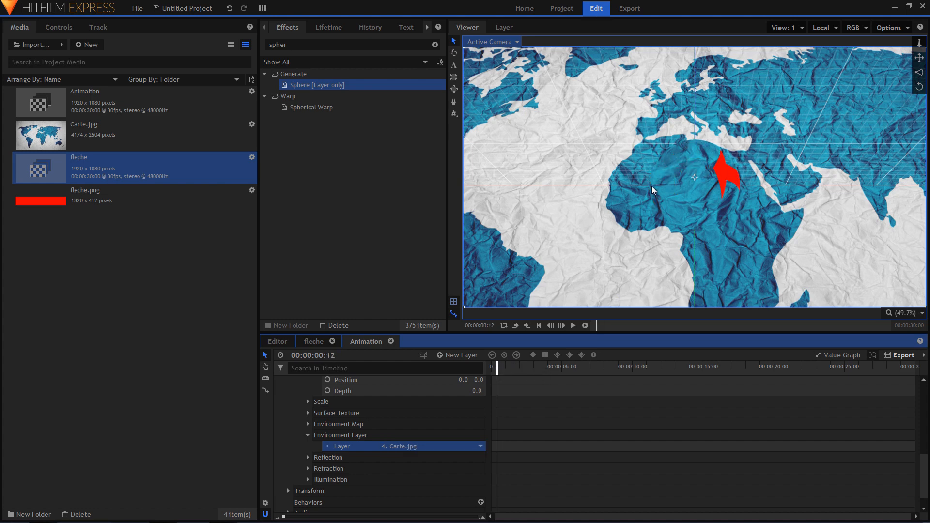
Set the Sphere effect's refractive index to 1.00
click(308, 468)
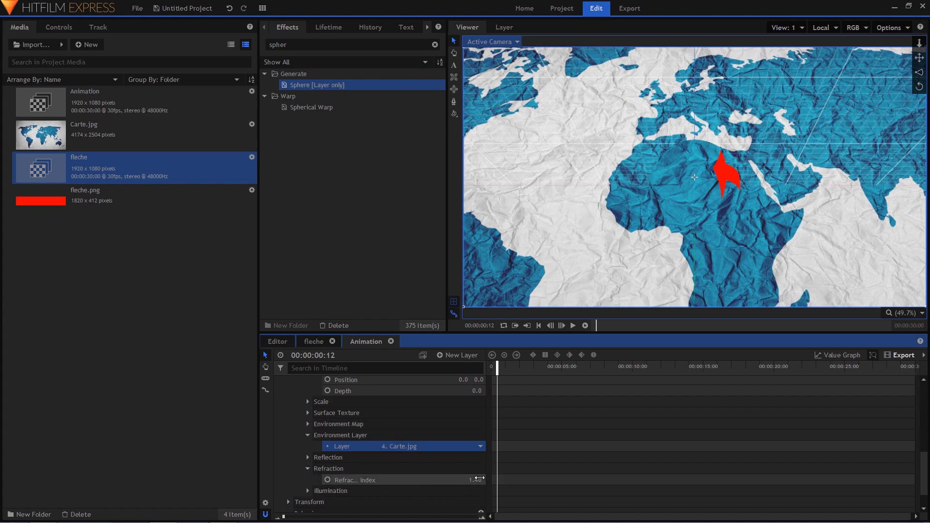
click(479, 480)
text(1)
key(Return)
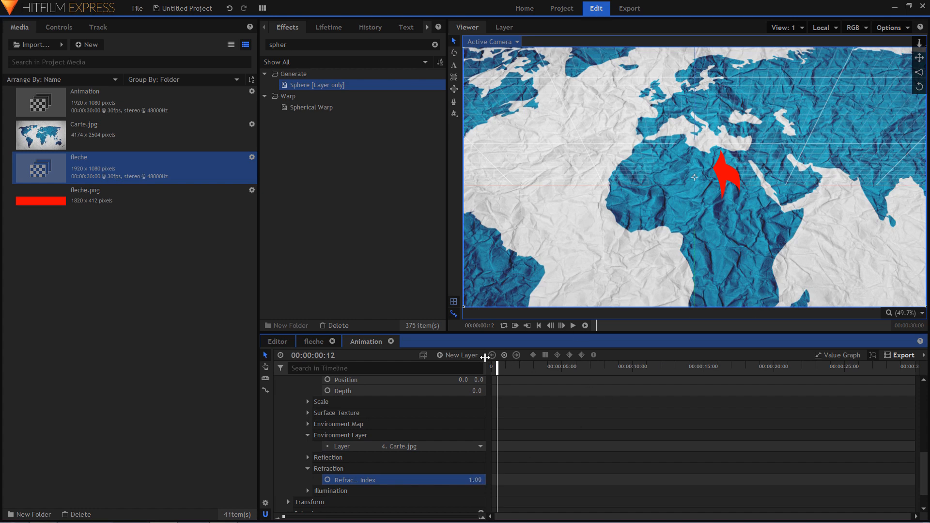
Play the arrow animation from 00:00:00:00 to past the two-second mark
mouse_move(497, 367)
mouse_down()
mouse_move(510, 373)
mouse_move(491, 370)
mouse_up()
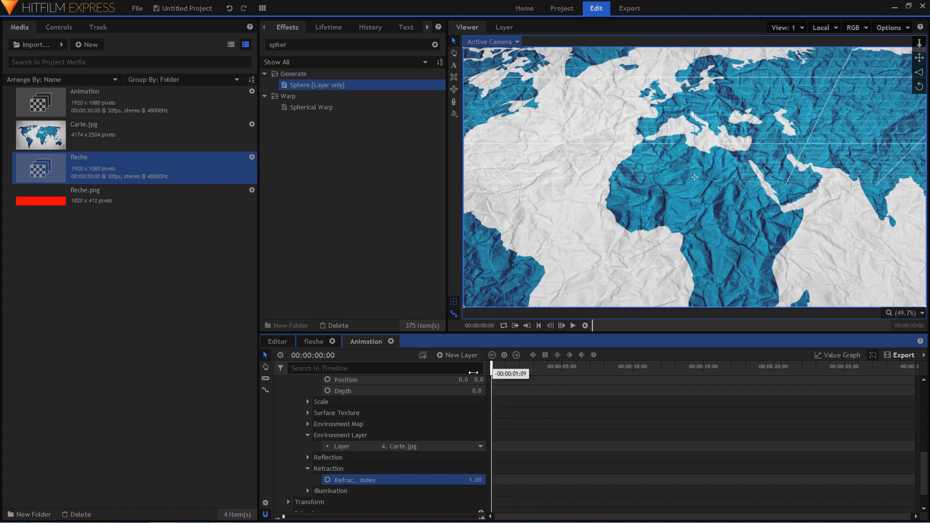
key(space)
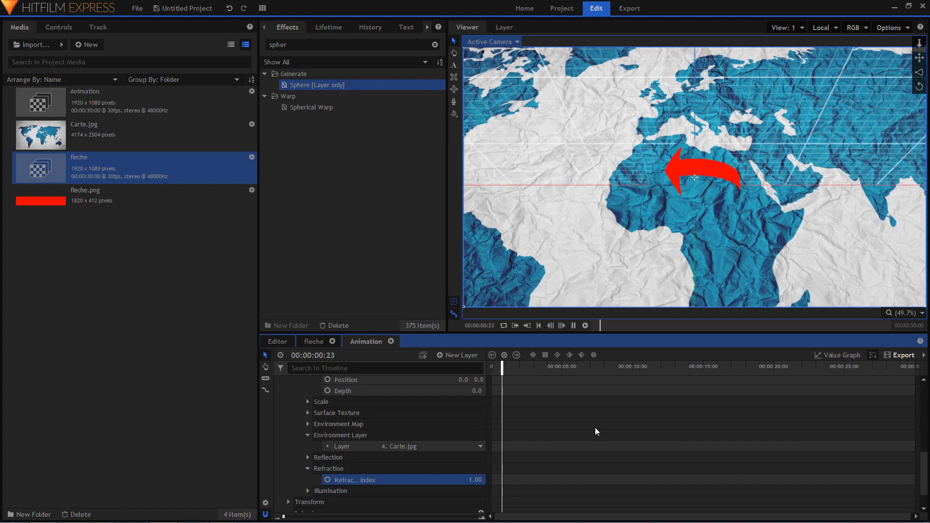
key(space)
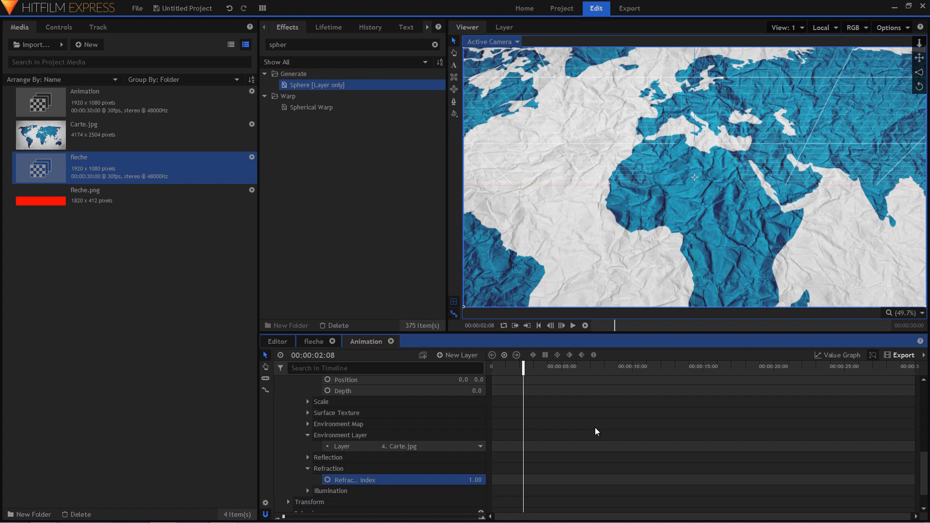
Move New Camera to position -619, -1081, 2654.6 and preview the arrow at 00:00:01:01
scroll(338, 419, up, 5)
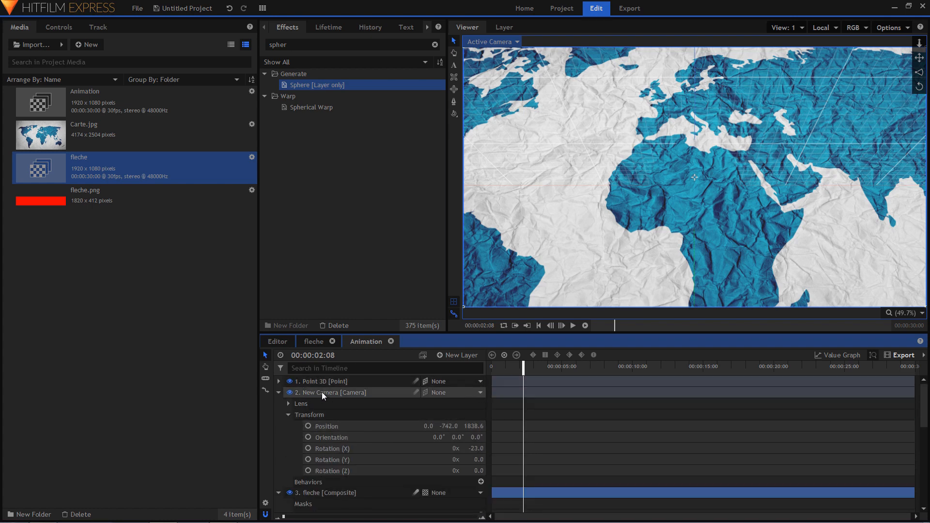
click(350, 391)
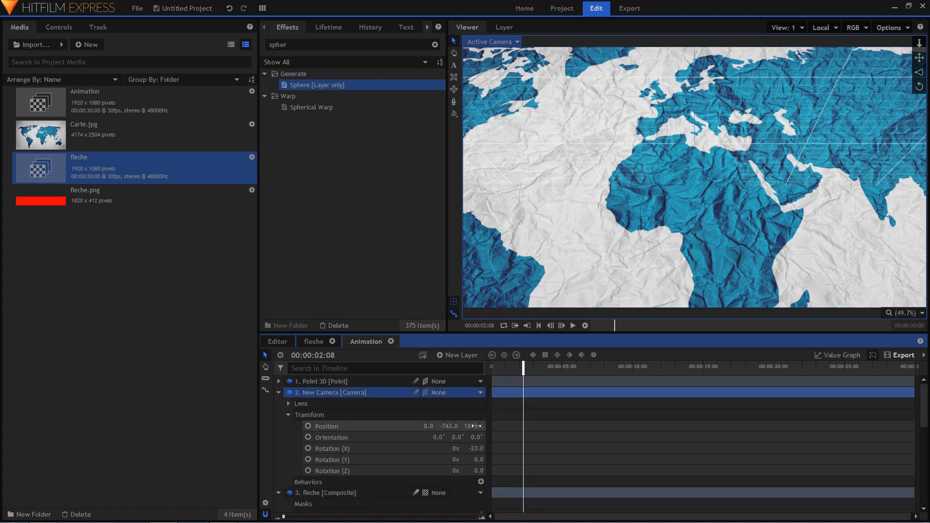
drag(474, 427, 597, 426)
drag(429, 426, 338, 426)
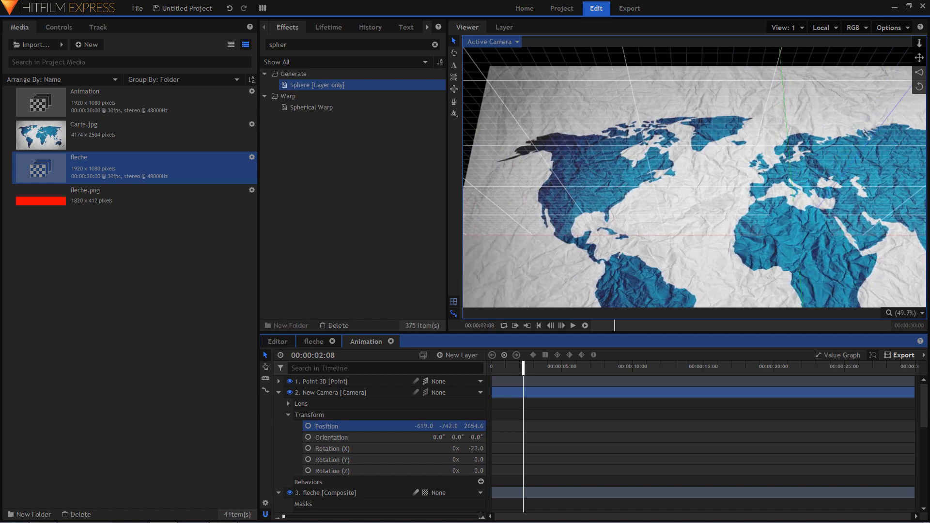
drag(449, 426, 285, 426)
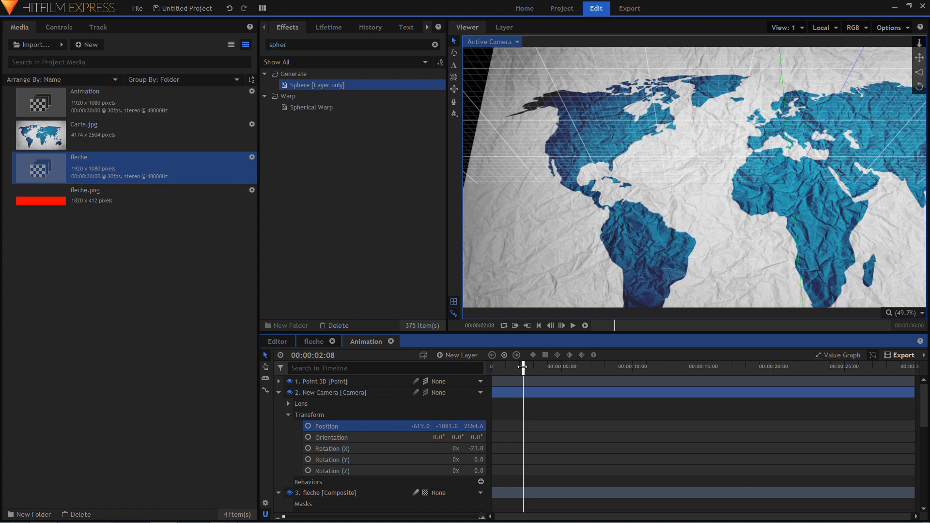
drag(523, 367, 504, 371)
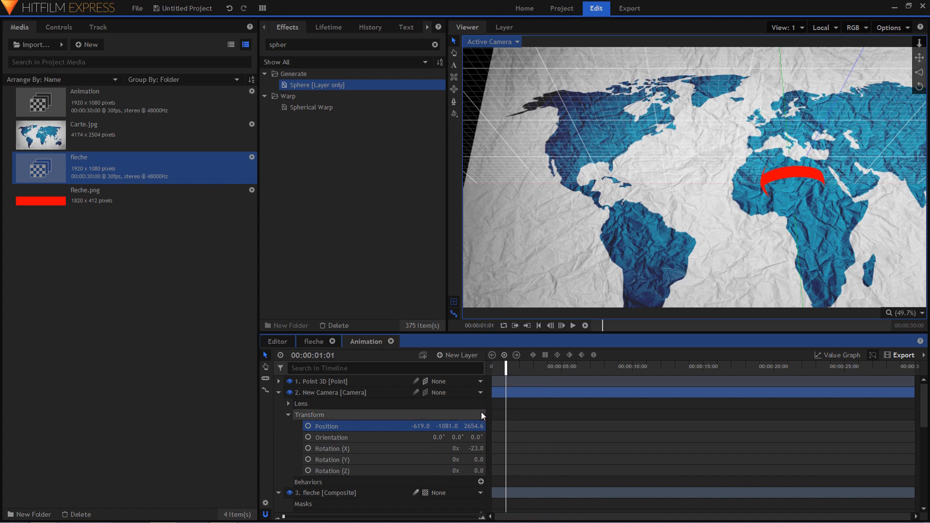
Move Point 3D over the North Atlantic, to about -691.4, 116.4, 49.4
click(319, 381)
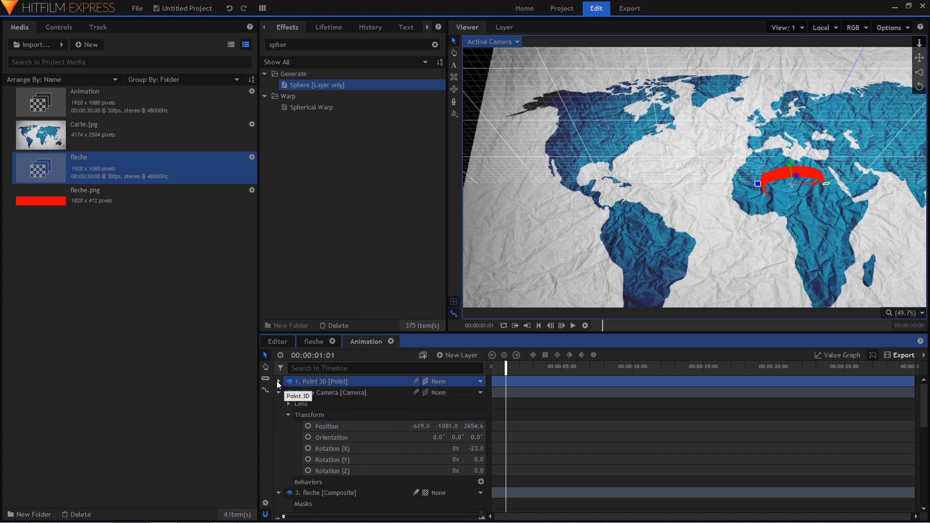
click(278, 382)
click(288, 392)
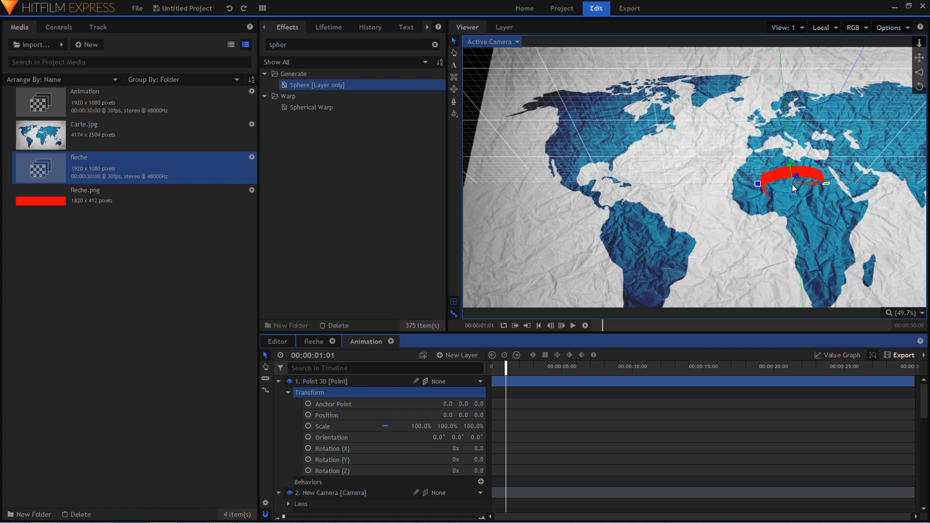
drag(792, 184, 684, 164)
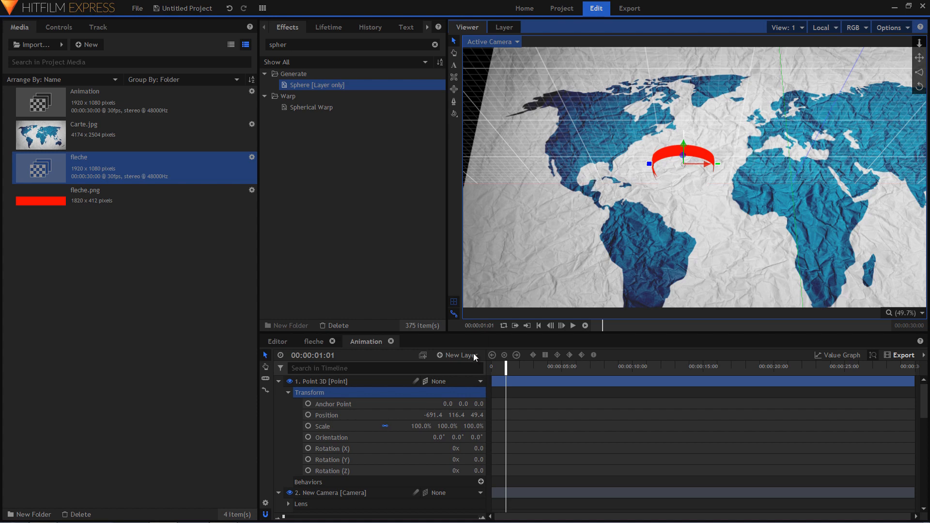
Enlarge the Sphere effect's radius on the fleche layer to 592
scroll(361, 435, down, 6)
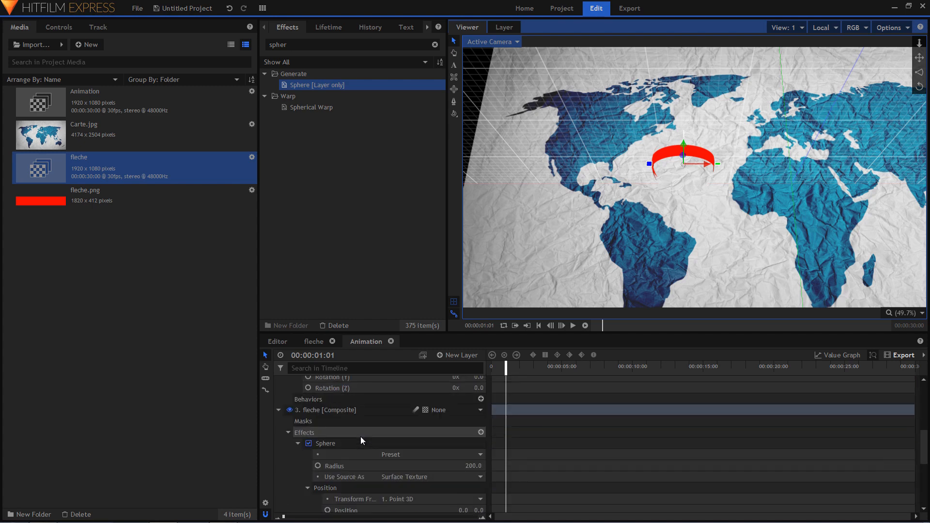
click(358, 443)
scroll(358, 444, down, 1)
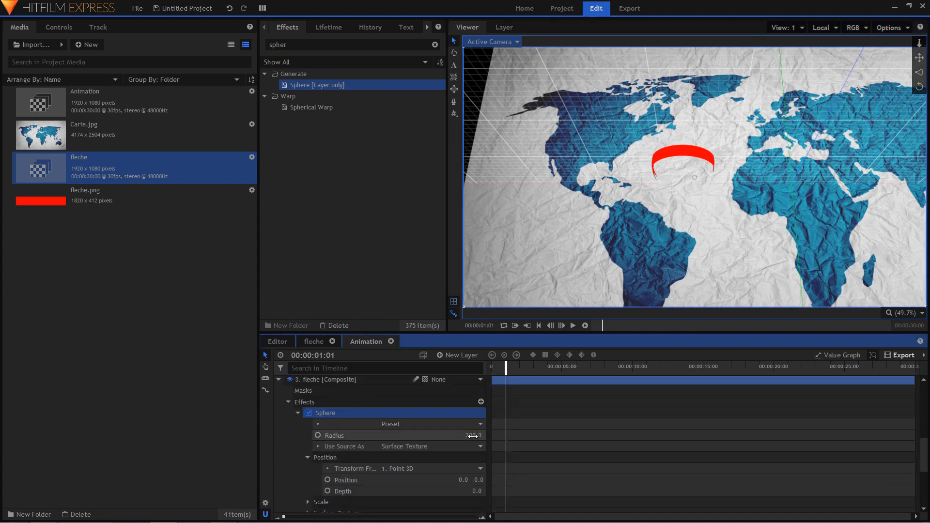
drag(472, 435, 623, 436)
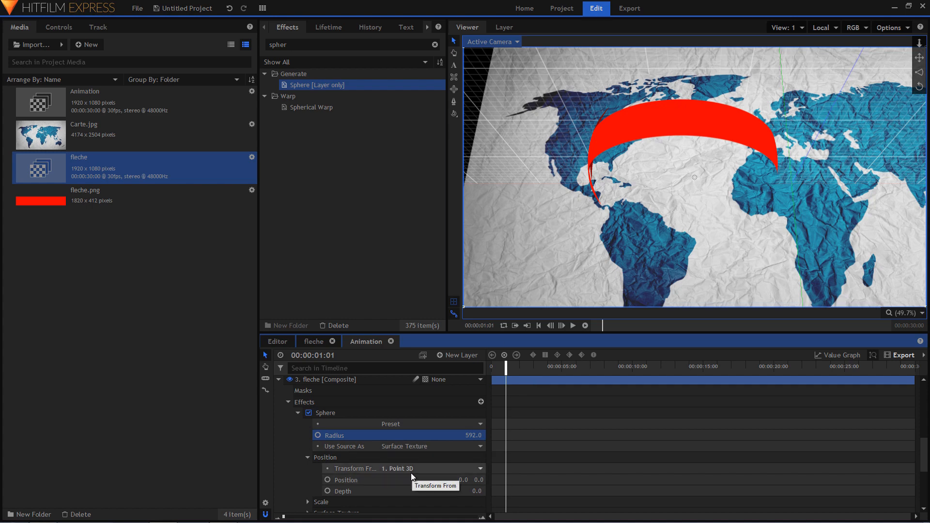
scroll(412, 475, up, 8)
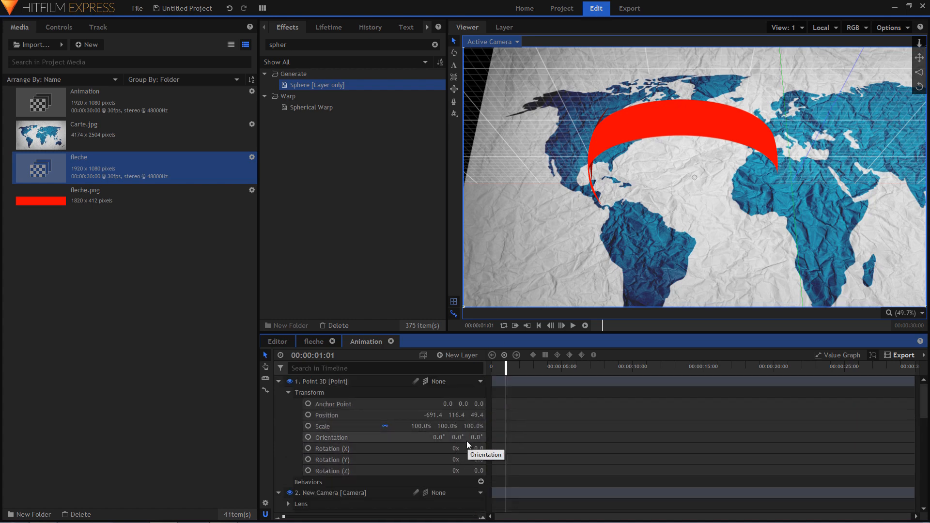
drag(456, 437, 471, 437)
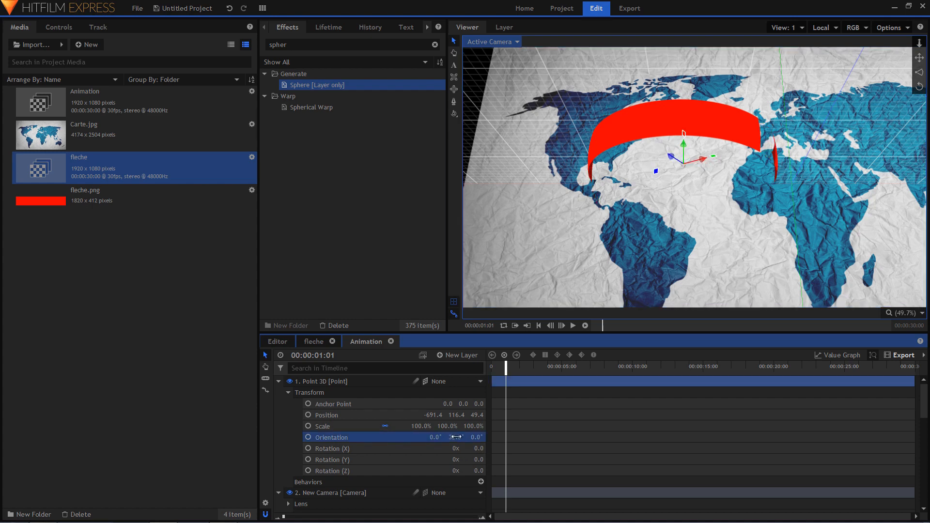
key(ctrl+z)
drag(485, 438, 477, 437)
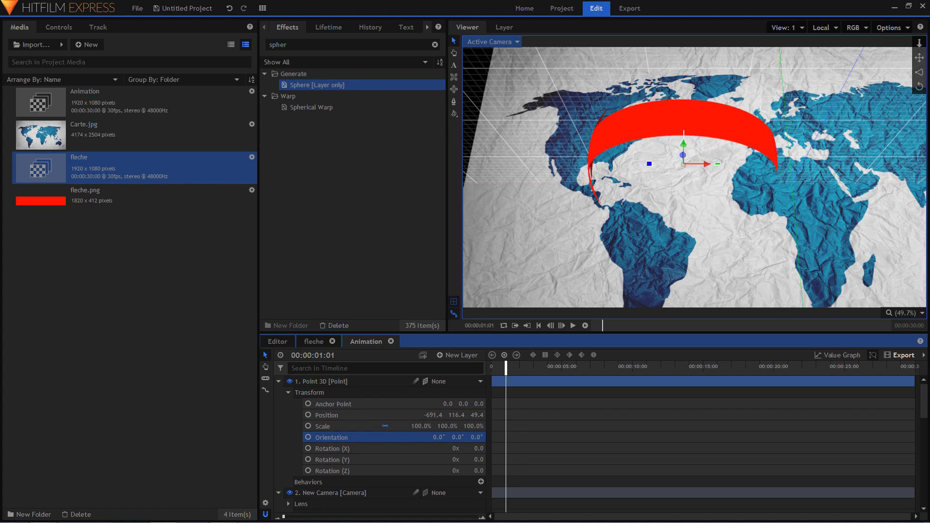
Set Point 3D's Z rotation to -14 and shift it slightly west to about -731.5, 113.6, 48.2
drag(478, 471, 471, 471)
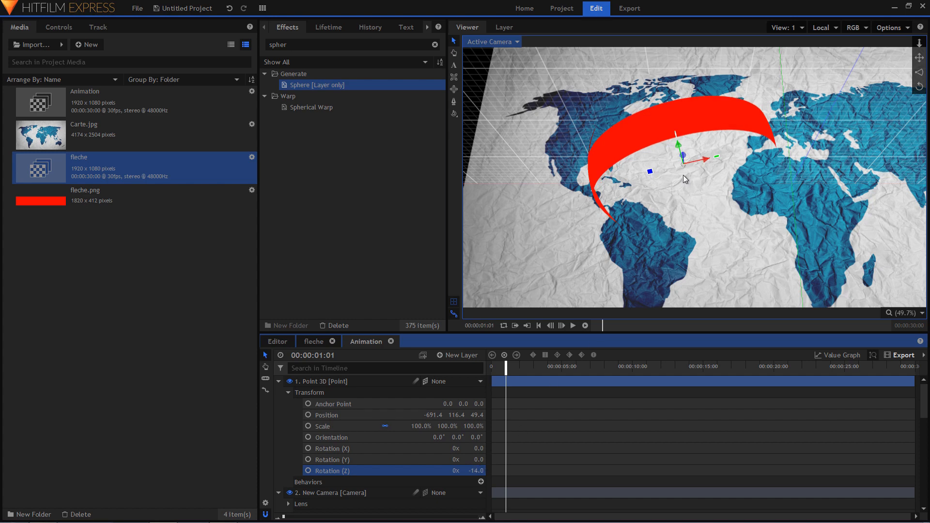
drag(685, 167, 677, 176)
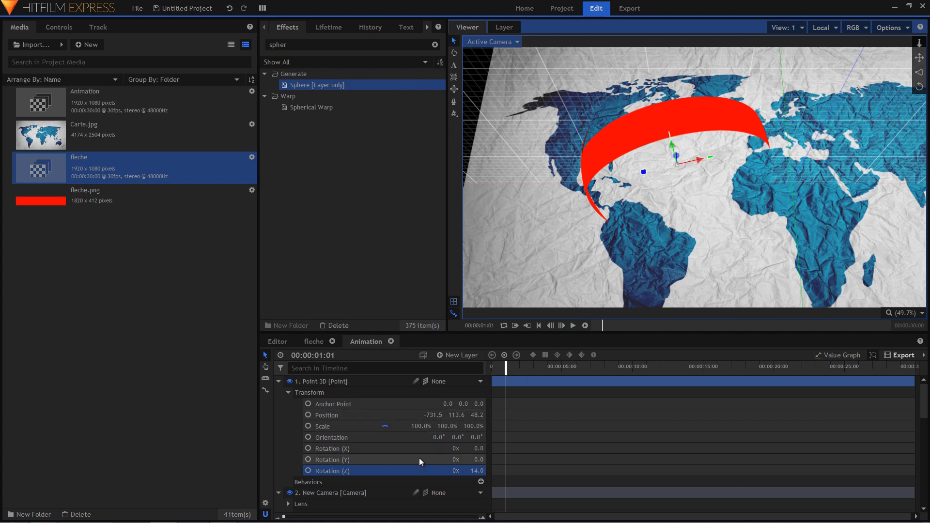
Flatten the Sphere effect on the fleche layer by setting its Z scale to 0.70
scroll(419, 459, down, 3)
scroll(420, 459, down, 1)
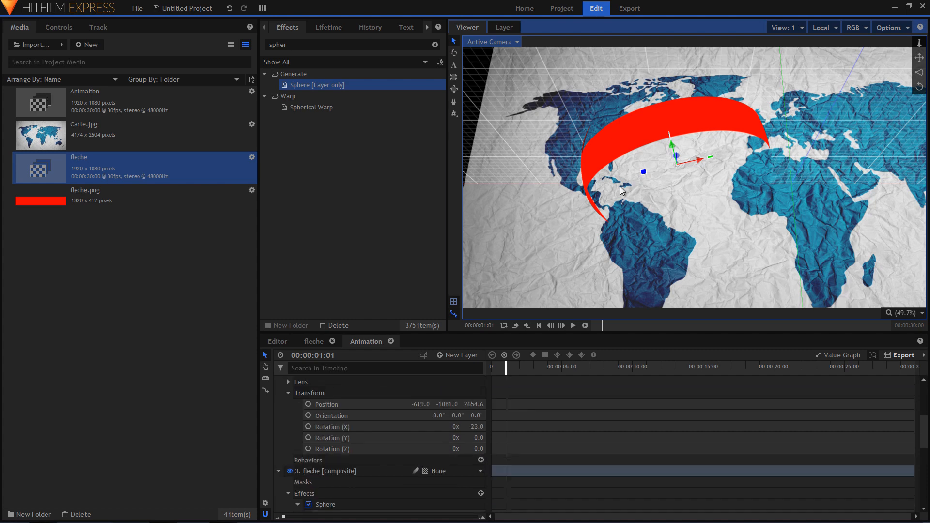
scroll(390, 426, down, 2)
scroll(390, 426, up, 3)
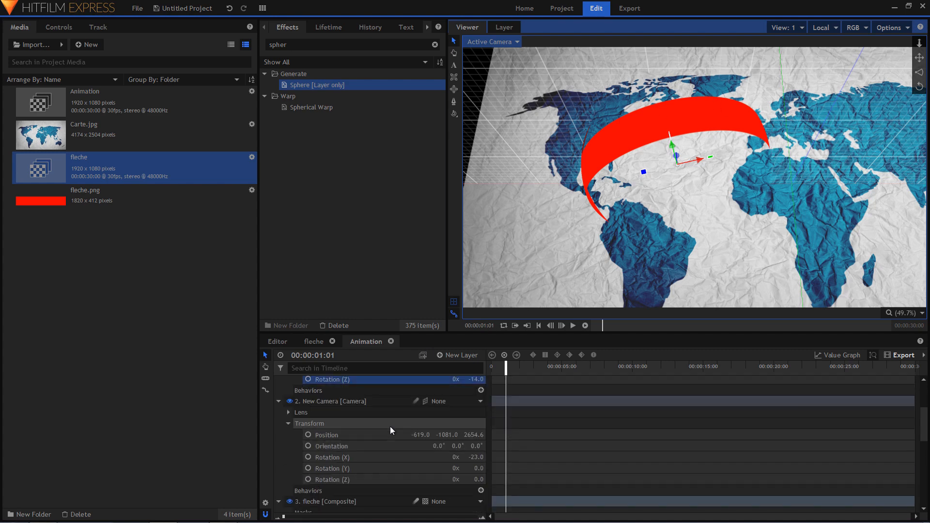
scroll(376, 439, down, 6)
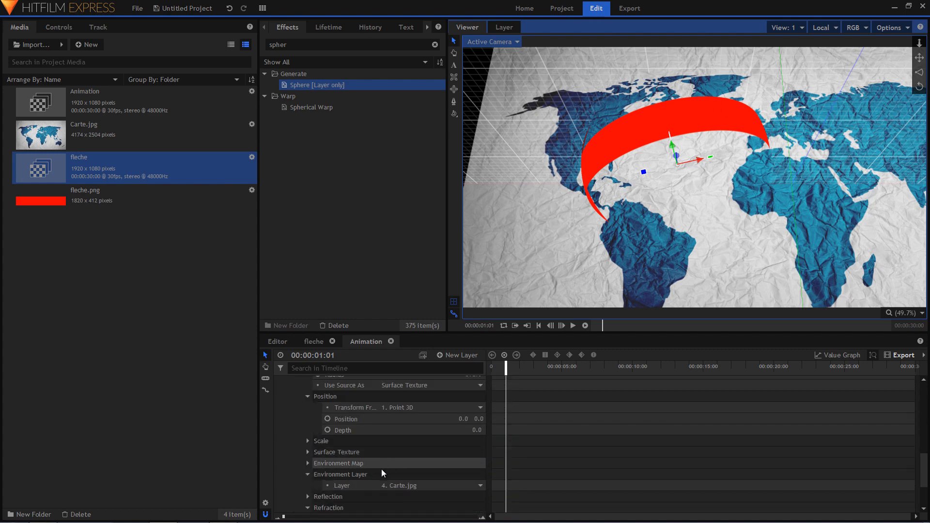
click(308, 442)
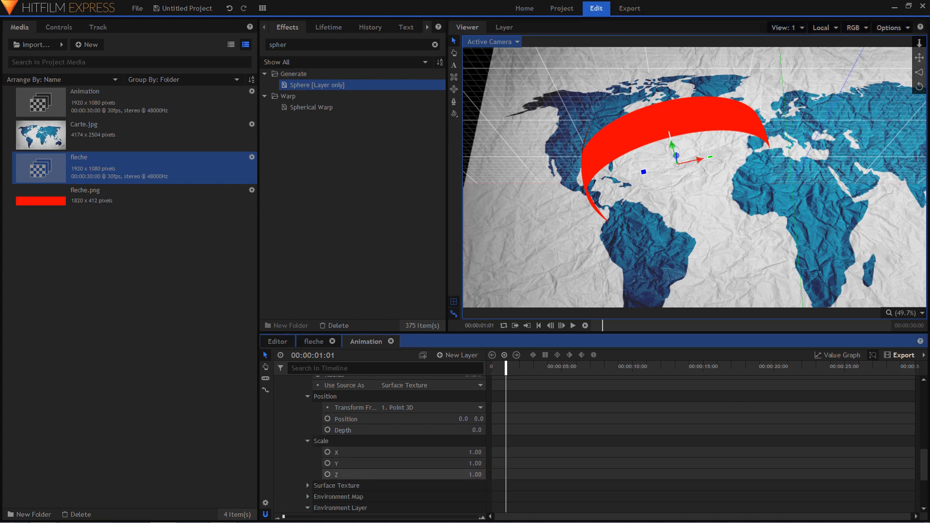
click(477, 474)
key(Return)
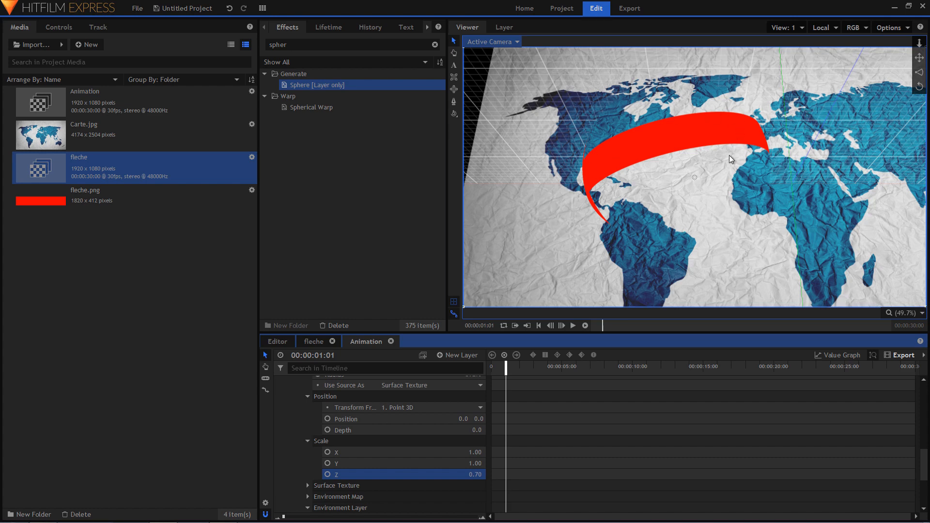
In the fleche composite, unlink fleche.png's scale, reduce its vertical scale to 44%, and return to the Animation composite
click(318, 341)
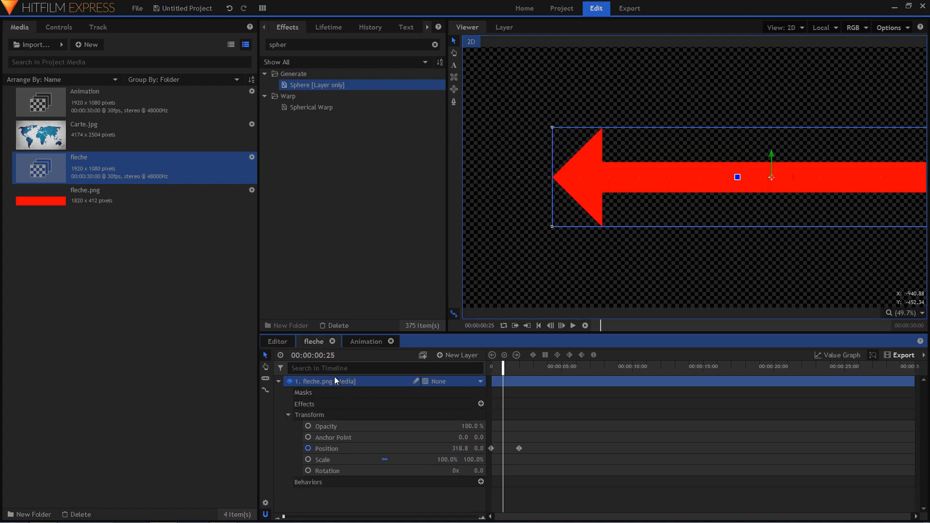
click(385, 458)
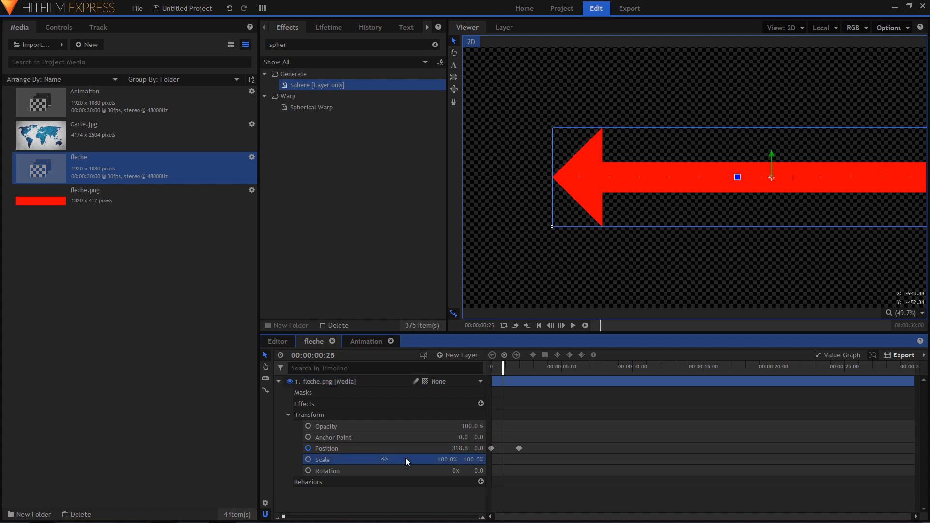
drag(471, 459, 445, 459)
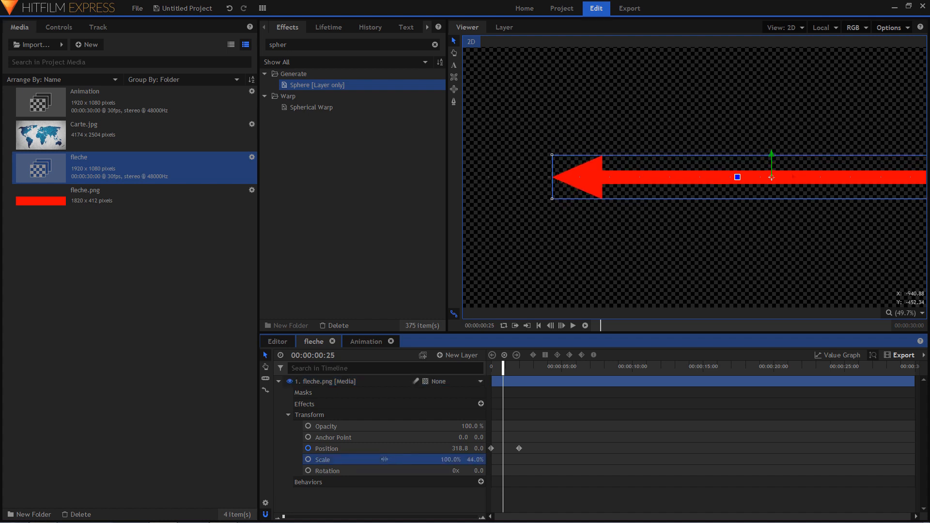
click(367, 341)
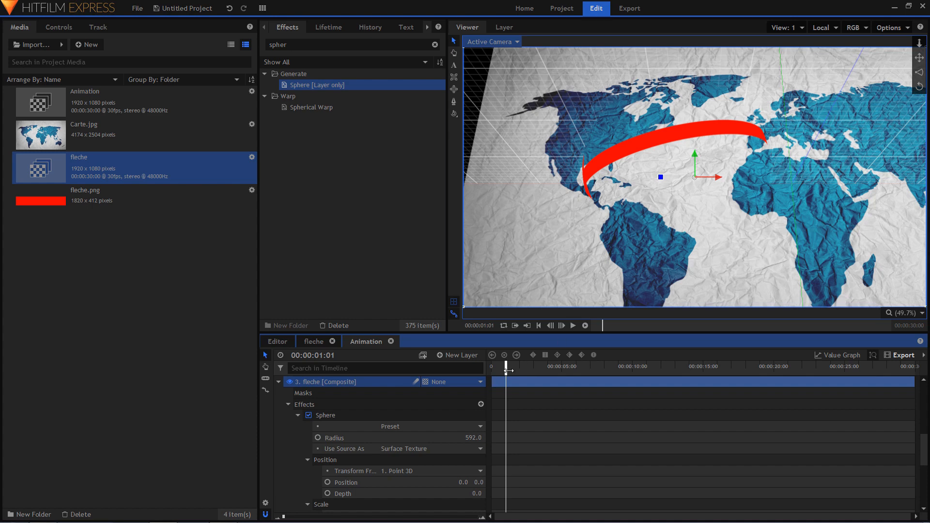
Play the arrow animation over the map and scrub back to 00:00:00:22
key(space)
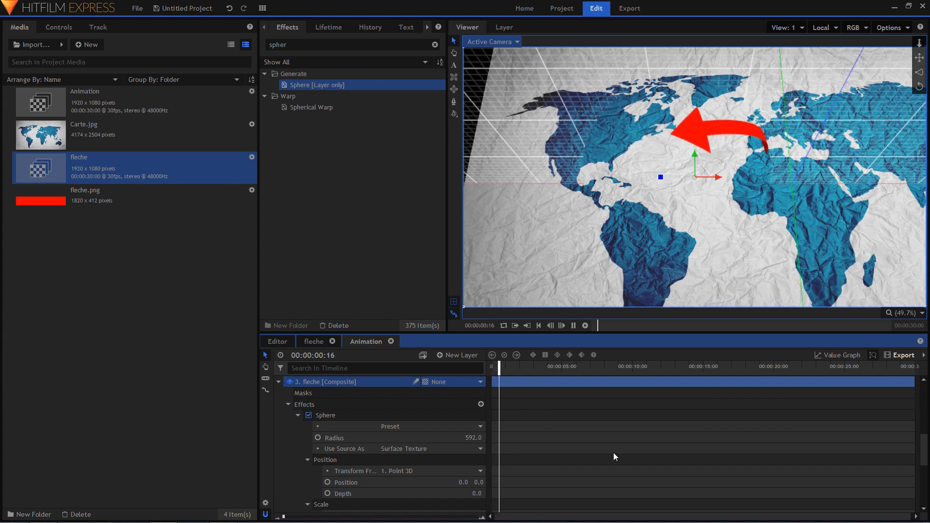
key(space)
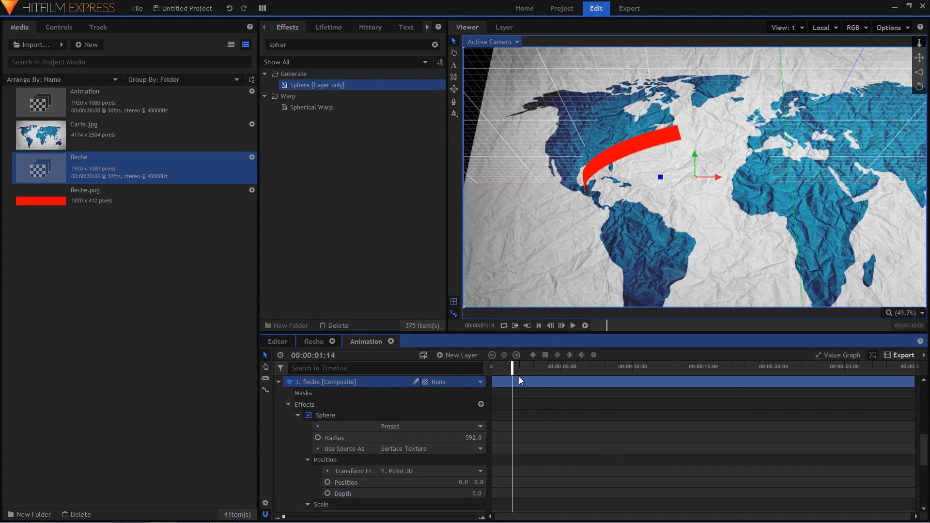
drag(519, 379, 496, 373)
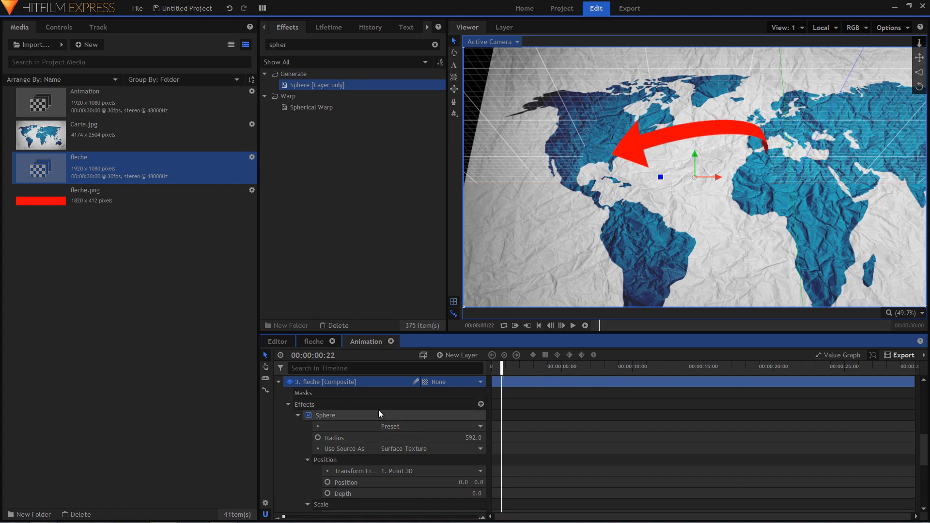
Set Point 3D's Z rotation to -17 and preview the arrow at 00:00:01:00
scroll(381, 423, up, 5)
click(344, 383)
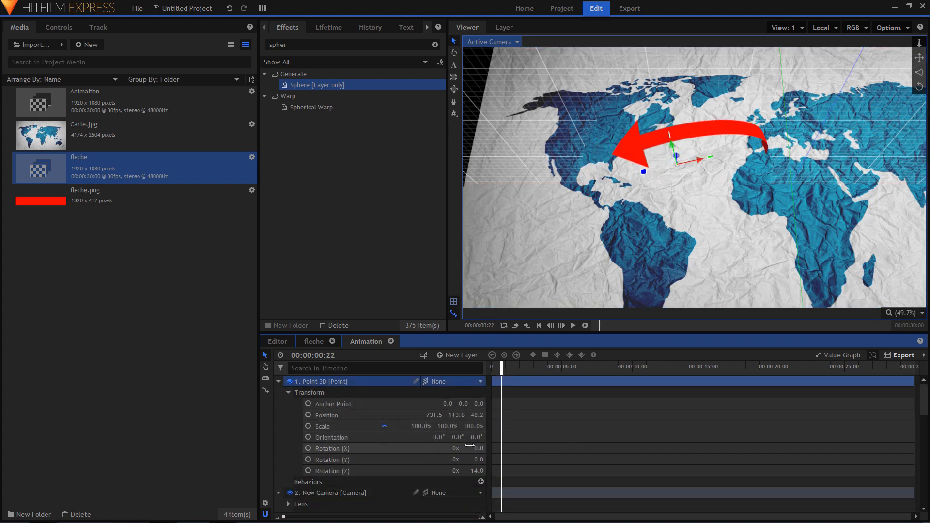
click(477, 470)
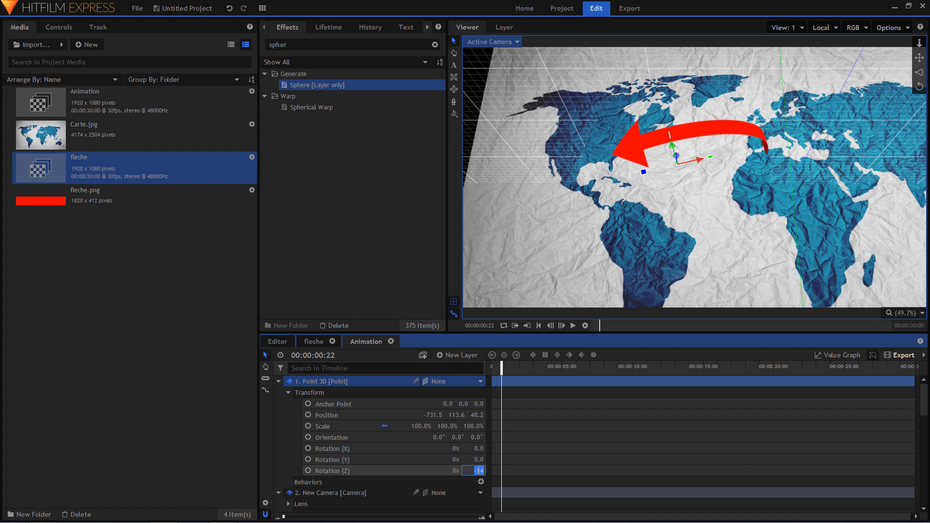
text(-)
key(Return)
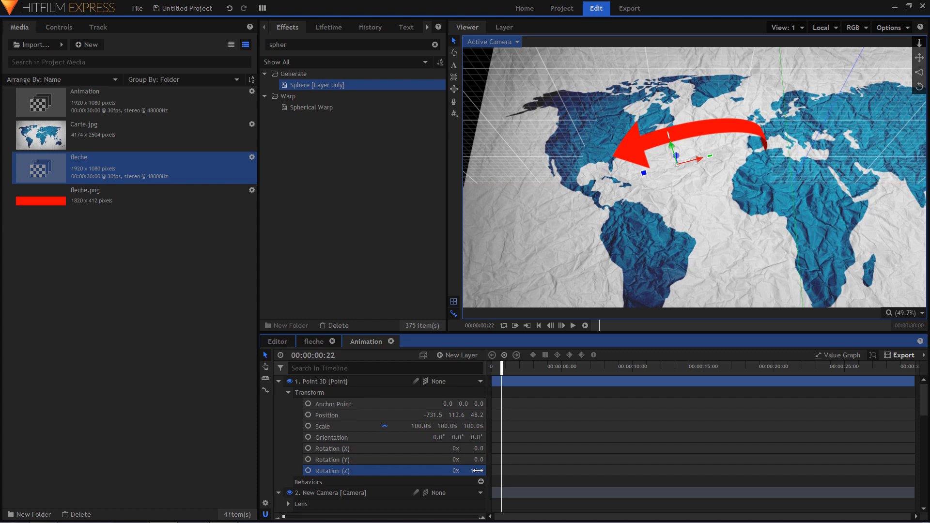
click(477, 471)
key(Return)
drag(501, 369, 505, 369)
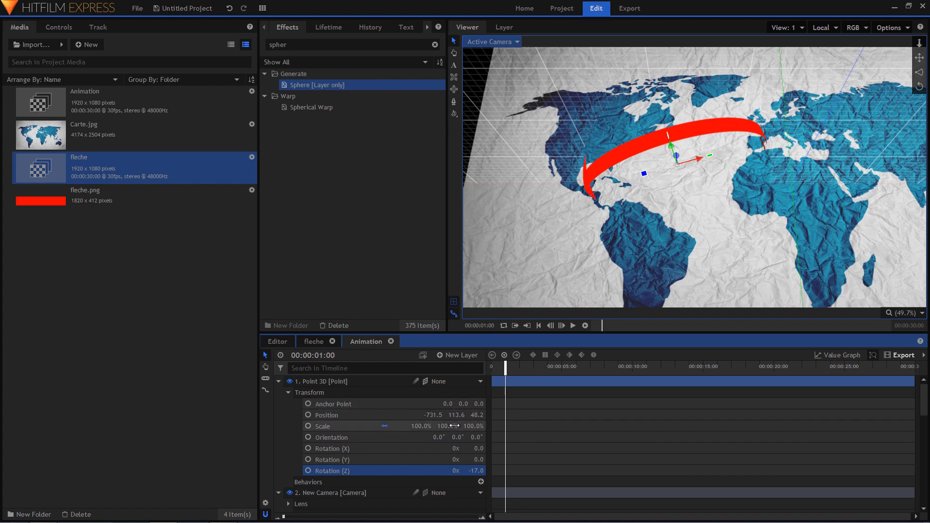
Move Point 3D to about -709.9, 179, -80 and return the playhead to 00:00:00:00
drag(676, 167, 678, 155)
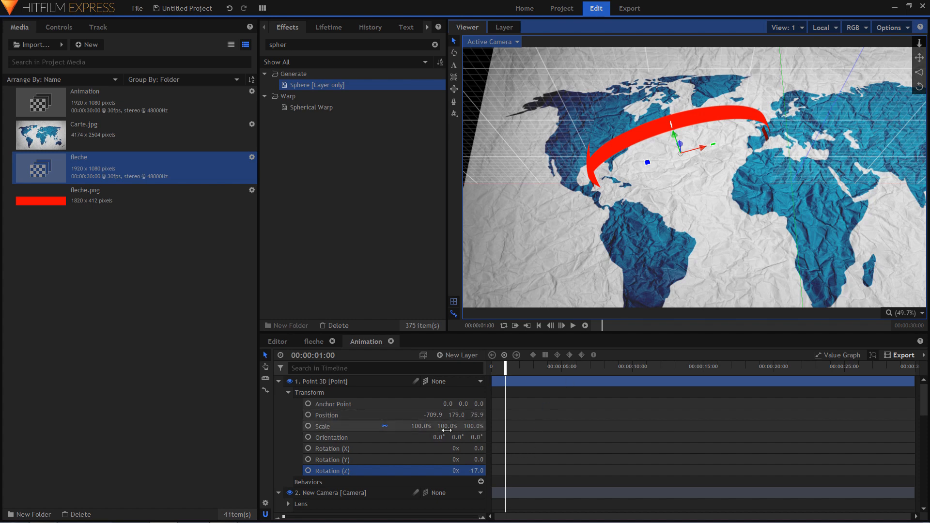
drag(478, 416, 402, 416)
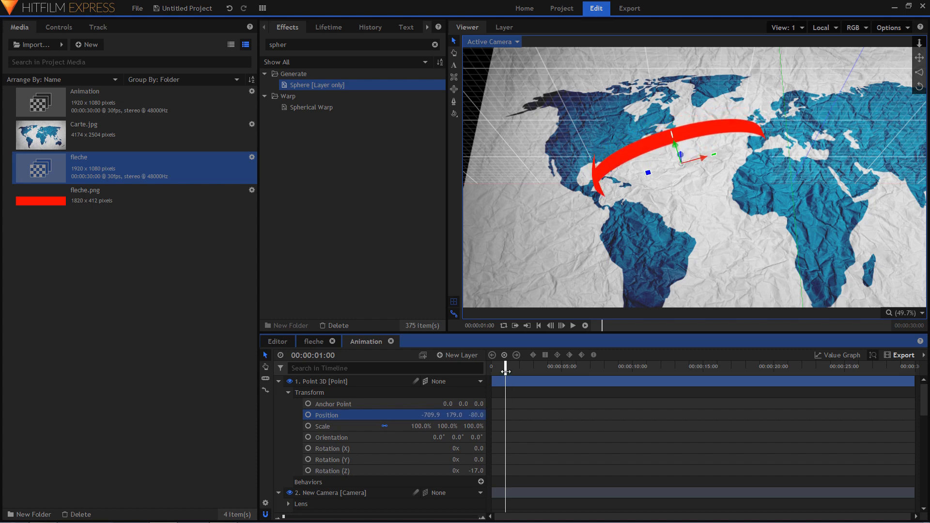
drag(505, 370, 483, 371)
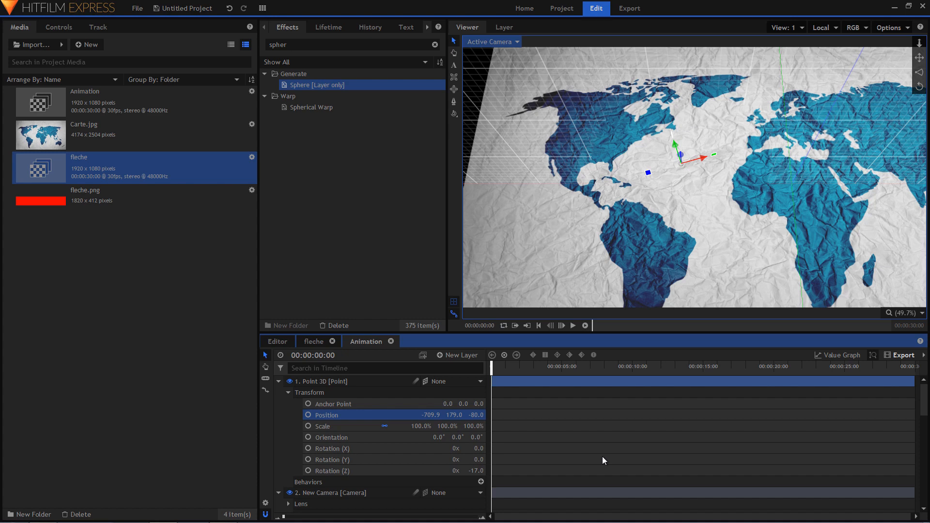
Play the arrow animation over the map twice from the start and park the playhead at 00:00:00:25
key(space)
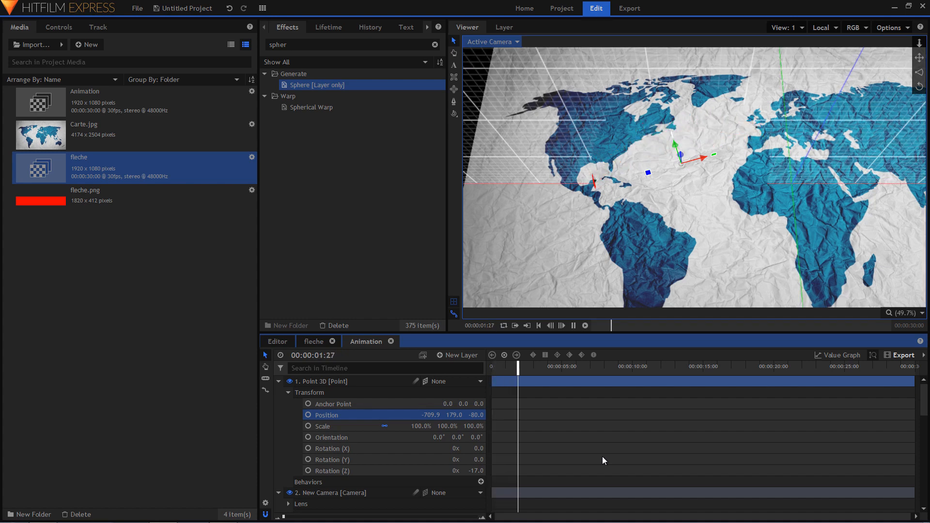
key(space)
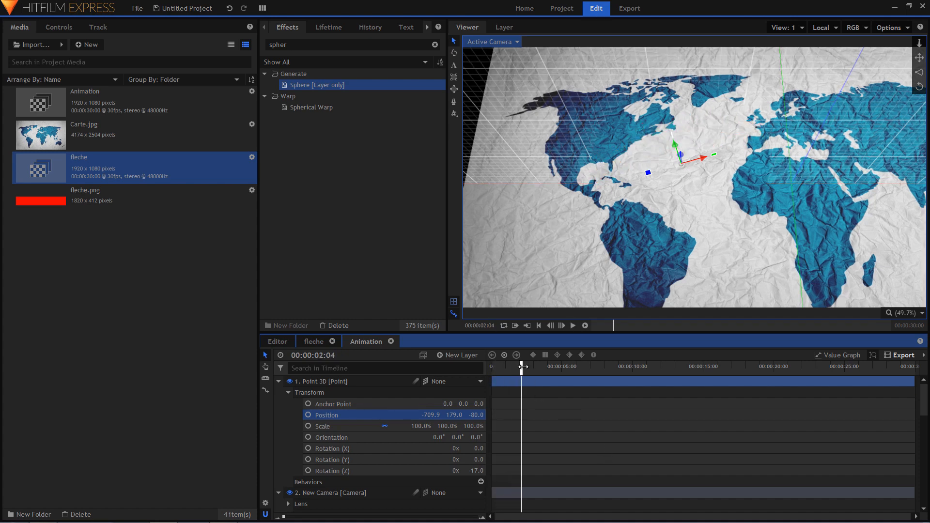
drag(521, 367, 491, 368)
key(space)
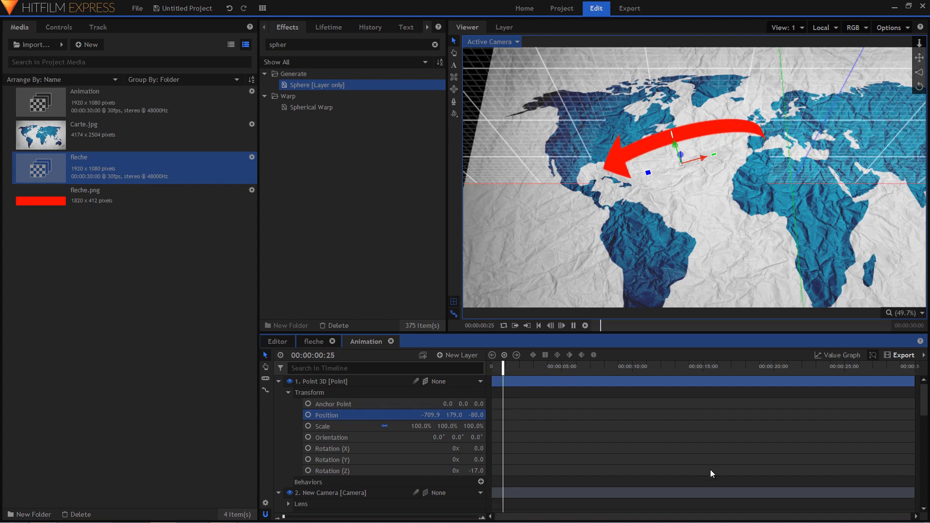
key(space)
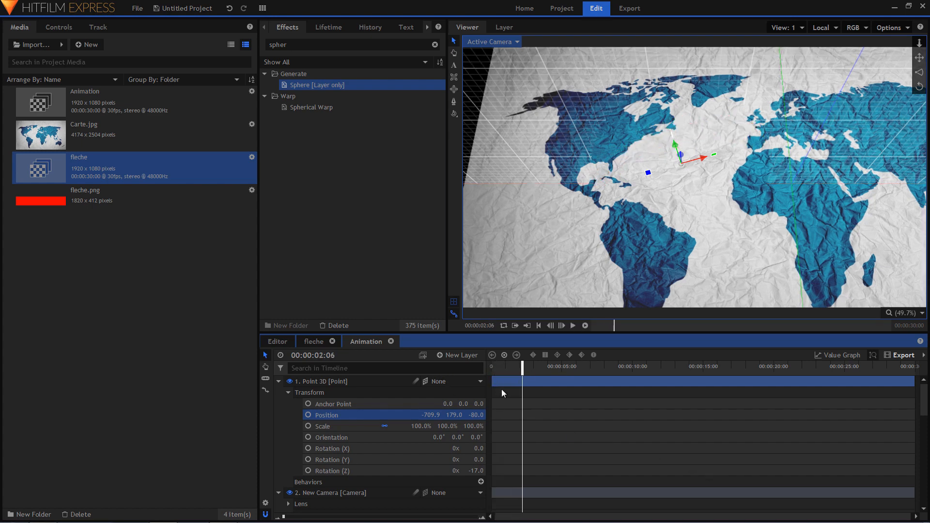
click(502, 369)
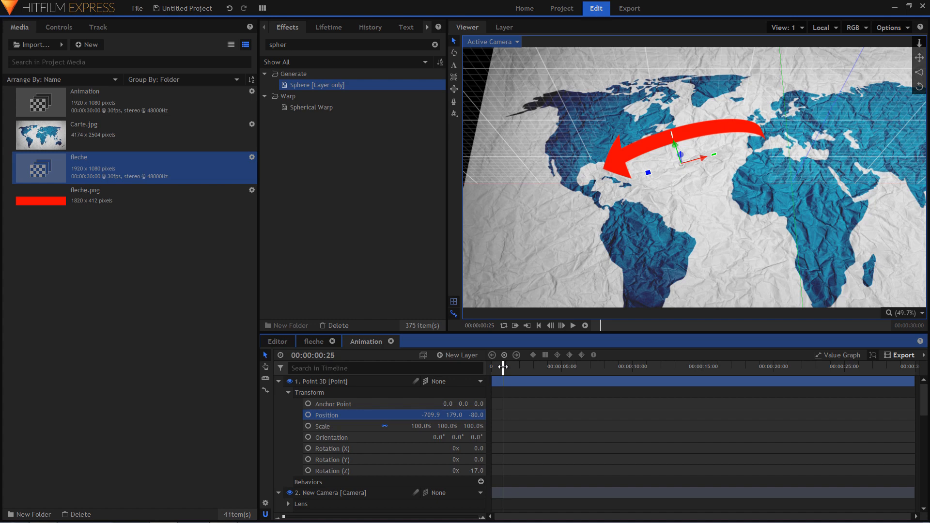
At 00:00:00:00, move the camera closer to Europe by setting its position to about -134, -286, 1535.6
scroll(339, 417, down, 3)
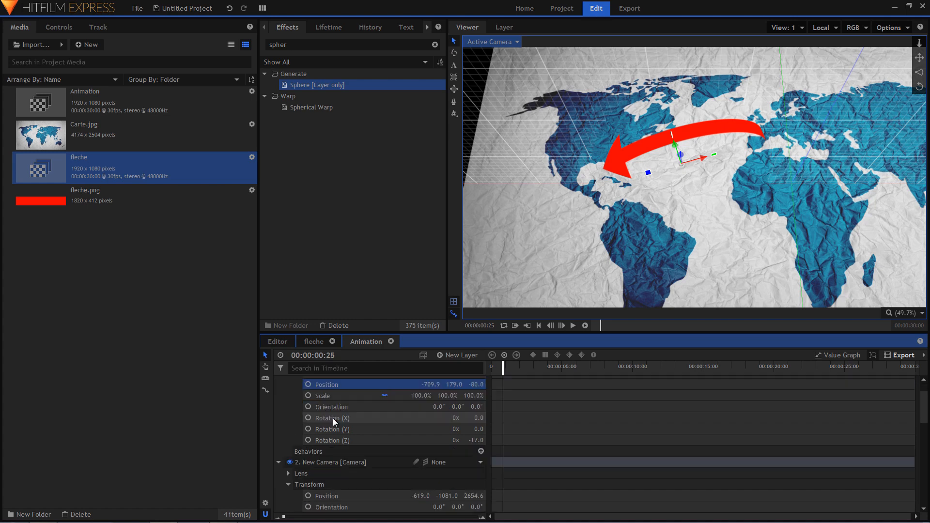
click(350, 431)
scroll(348, 428, down, 3)
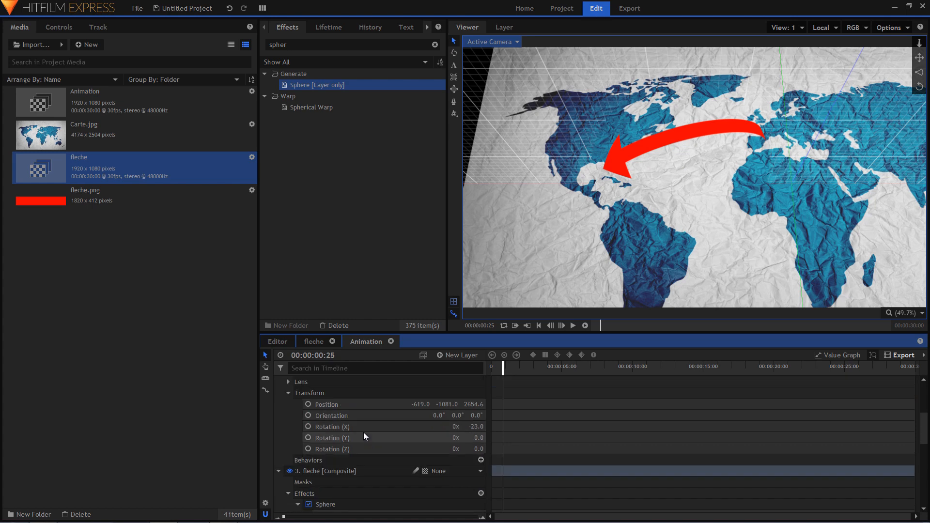
drag(507, 369, 482, 379)
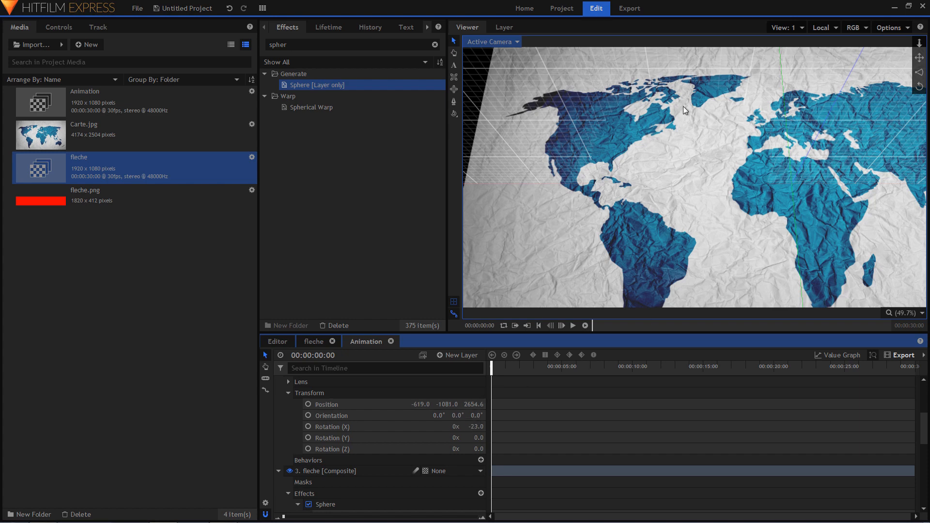
drag(473, 404, 422, 405)
Preview the close-up framing and keyframe the camera's Position at 00:00:00:00 and 00:00:01:07
key(space)
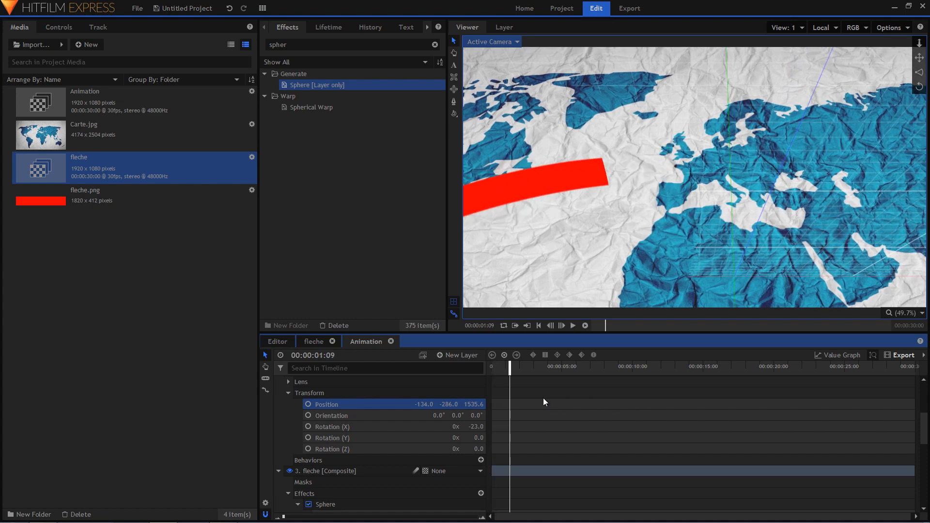
drag(510, 369, 509, 369)
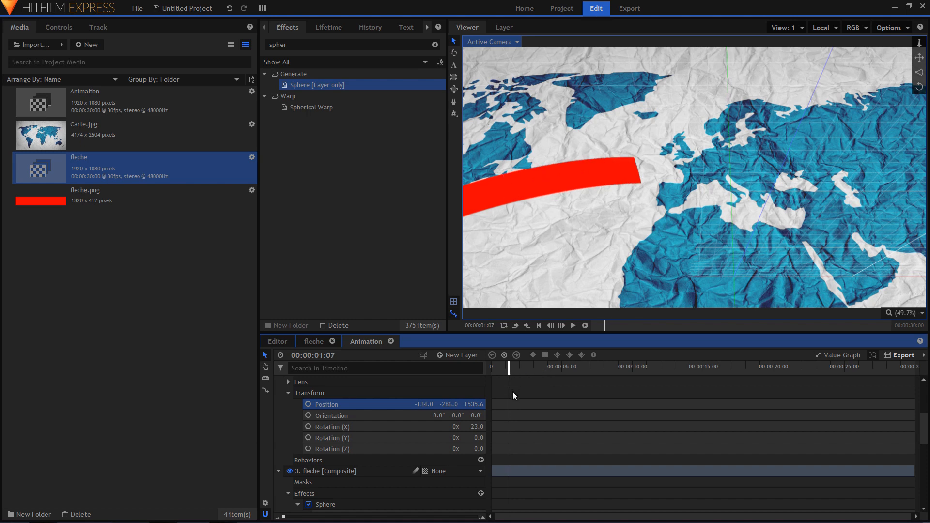
click(307, 404)
mouse_move(508, 369)
mouse_down()
mouse_move(472, 372)
mouse_move(508, 373)
mouse_up()
click(504, 356)
click(492, 354)
click(508, 403)
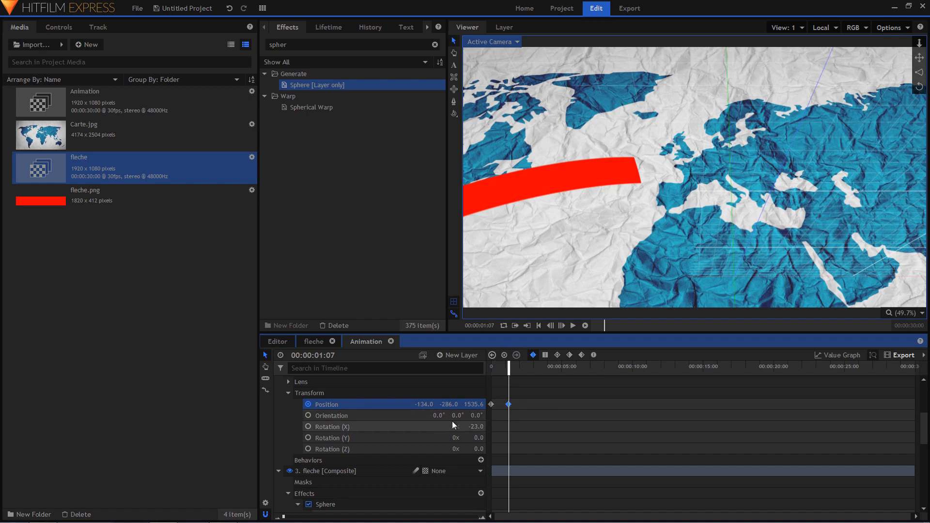
At the 00:00:01:07 keyframe, pull the camera back to a position of about -186, -883, 2684.6
drag(480, 404, 567, 404)
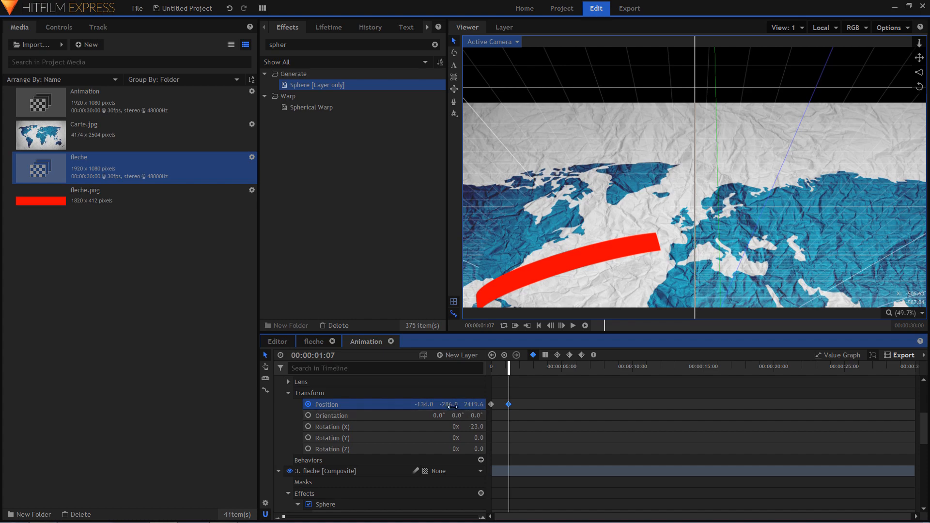
drag(448, 404, 556, 401)
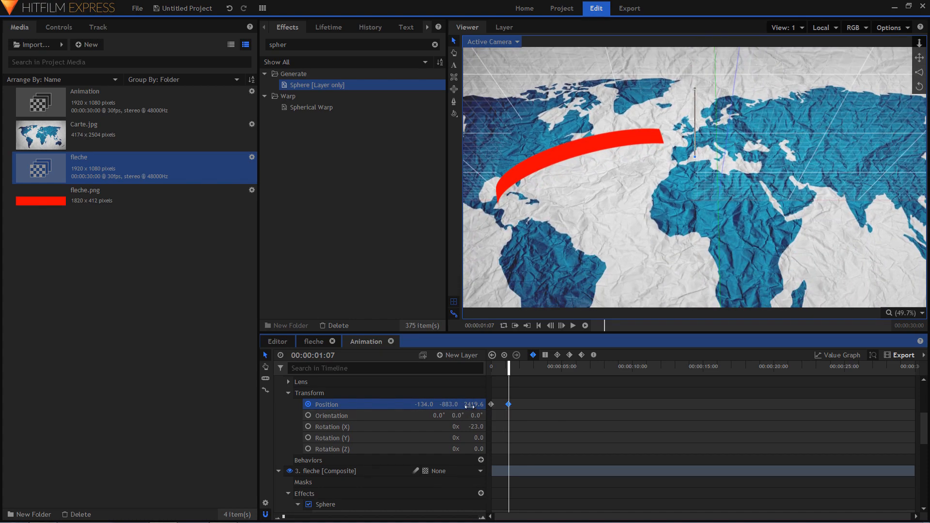
drag(471, 405, 497, 405)
drag(427, 404, 402, 403)
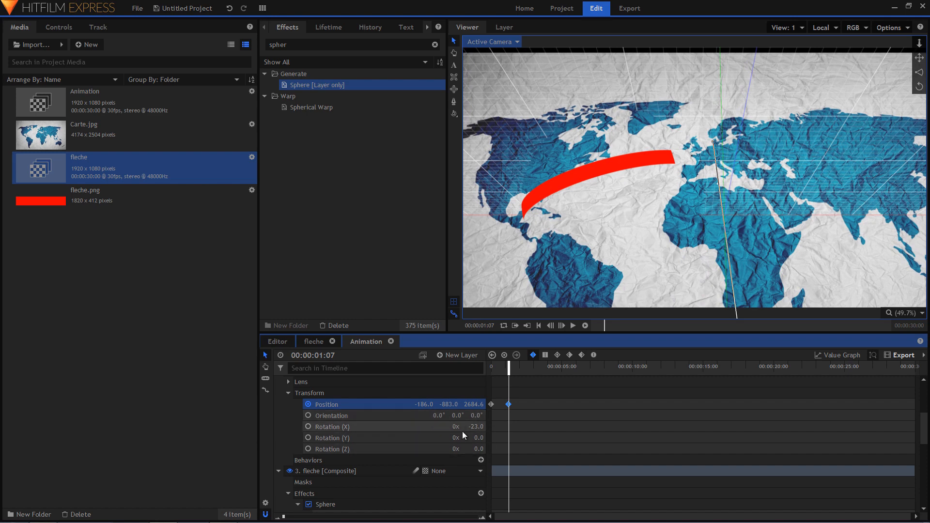
Keyframe the camera's Z rotation at -16 at 00:00:01:07 and 0 at 00:00:00:00, and play the camera move
click(308, 449)
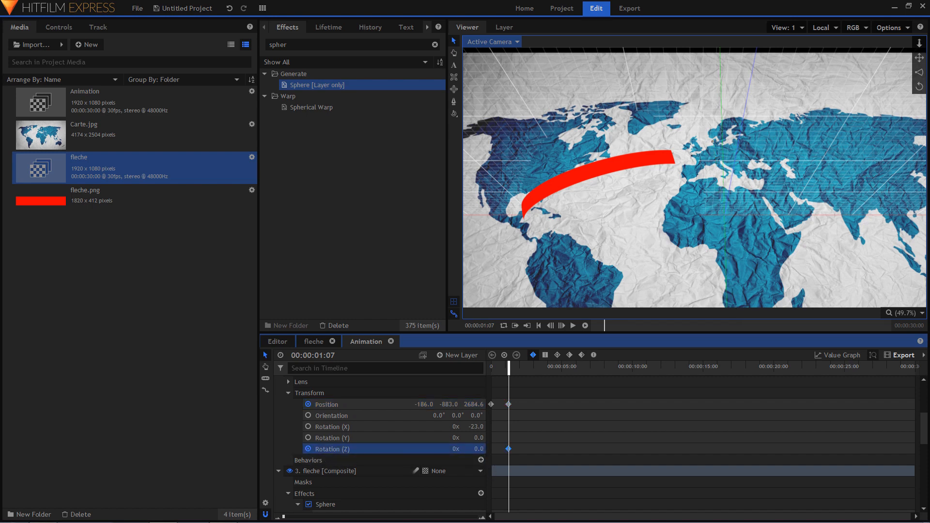
drag(478, 449, 471, 449)
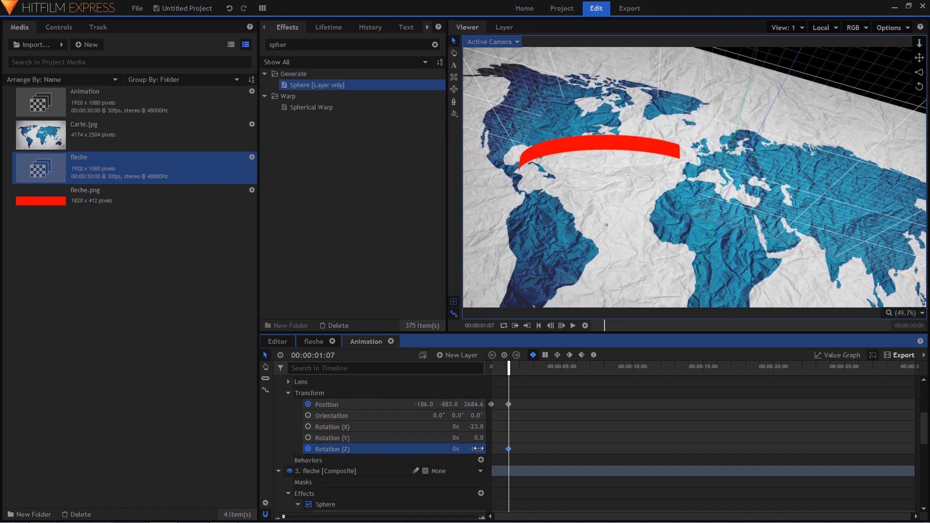
drag(509, 368, 490, 369)
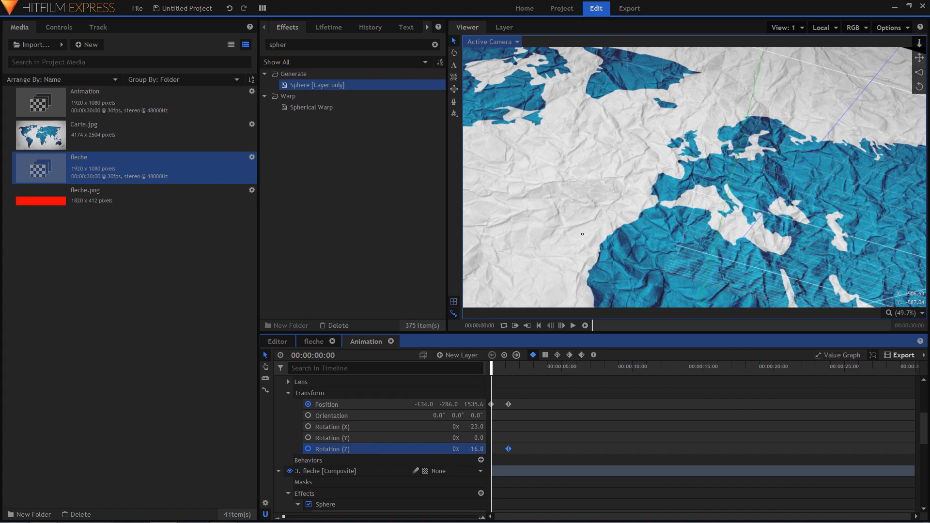
drag(474, 449, 474, 450)
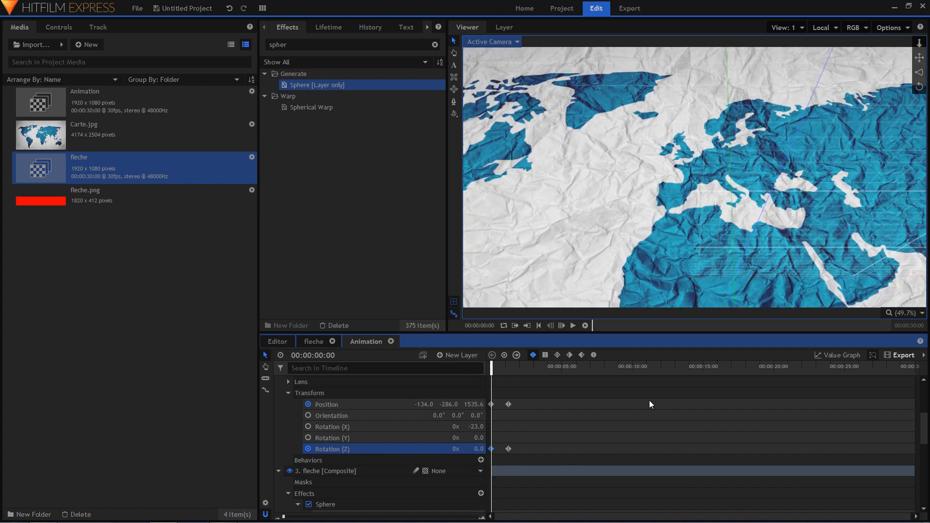
key(space)
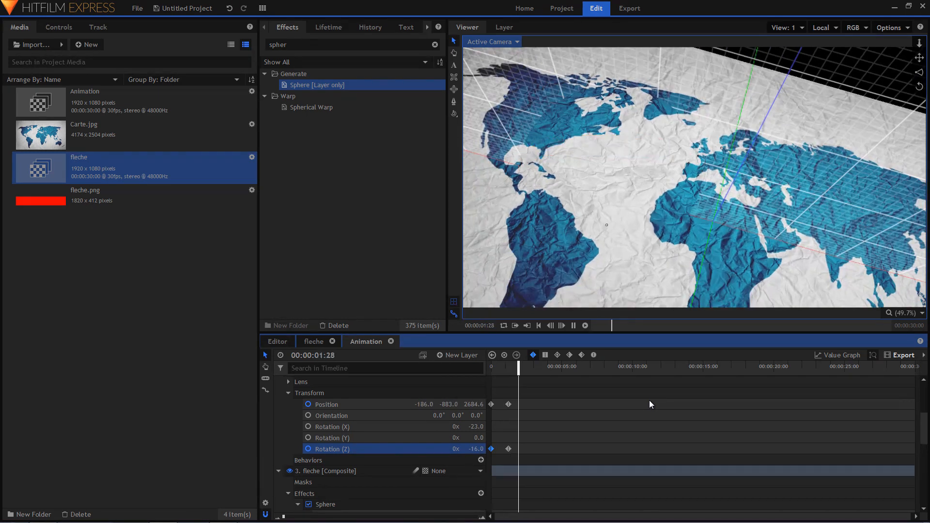
key(space)
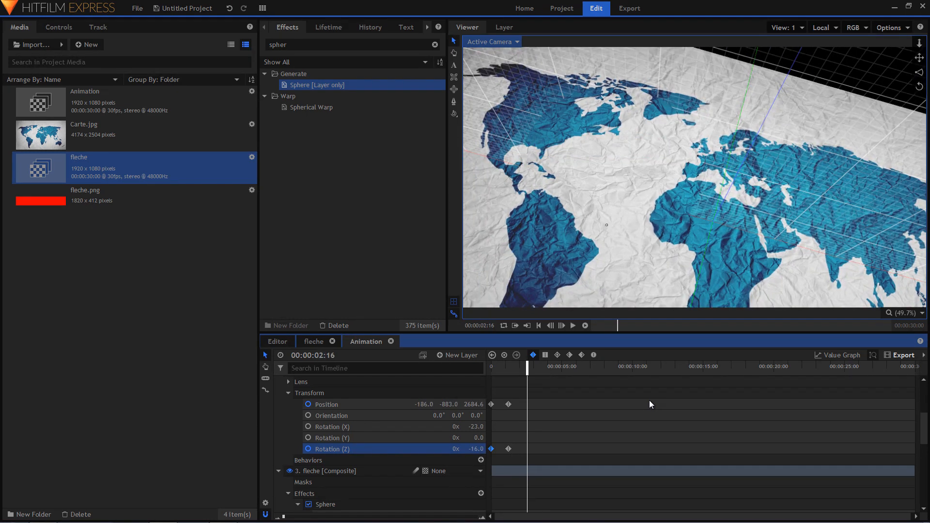